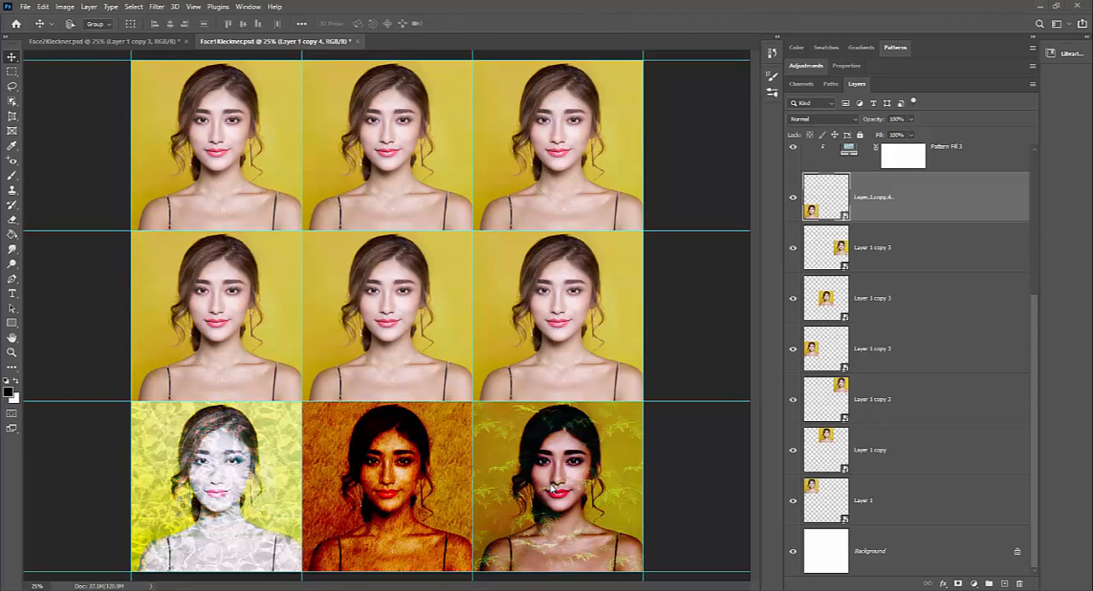
Step: In the Face2 document, view the Filter Gallery's Chrome settings for the portrait in the middle row's third column, then cancel
left_click(162, 42)
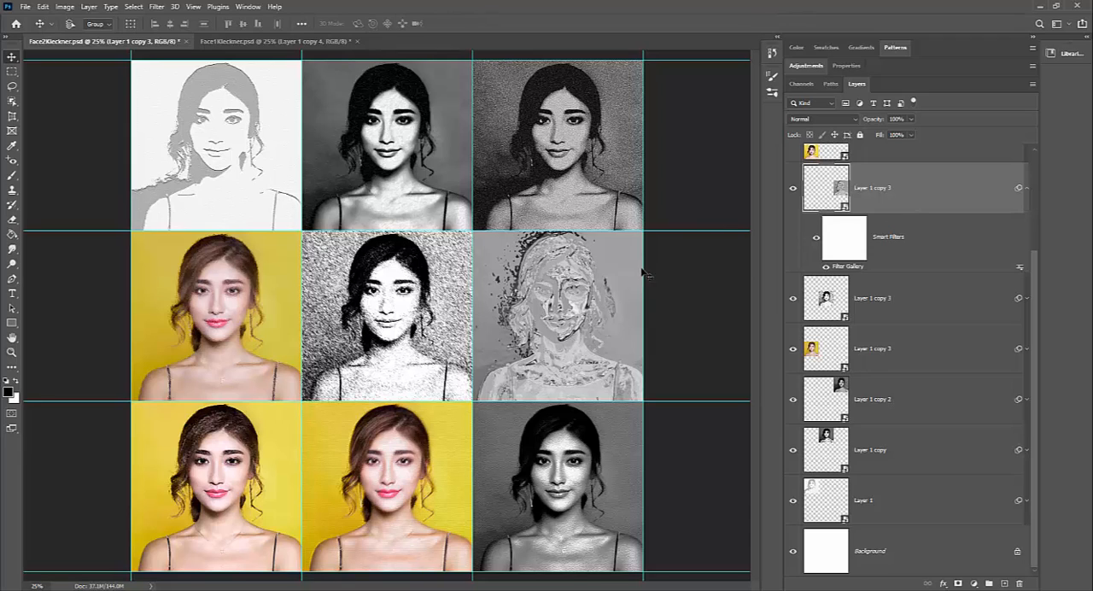
left_click(1027, 189)
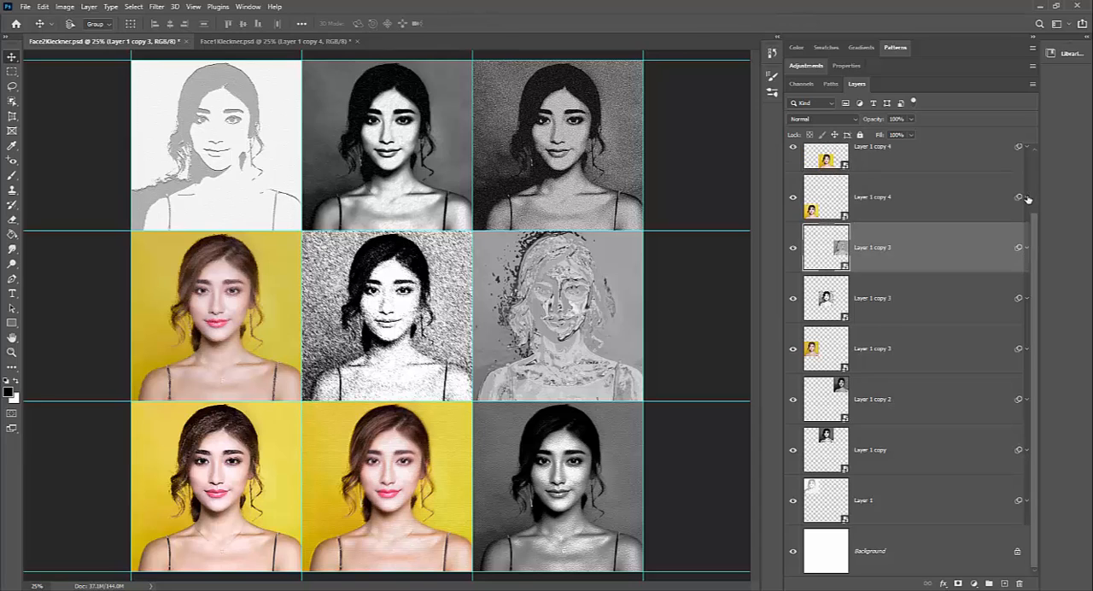
left_click(1028, 248)
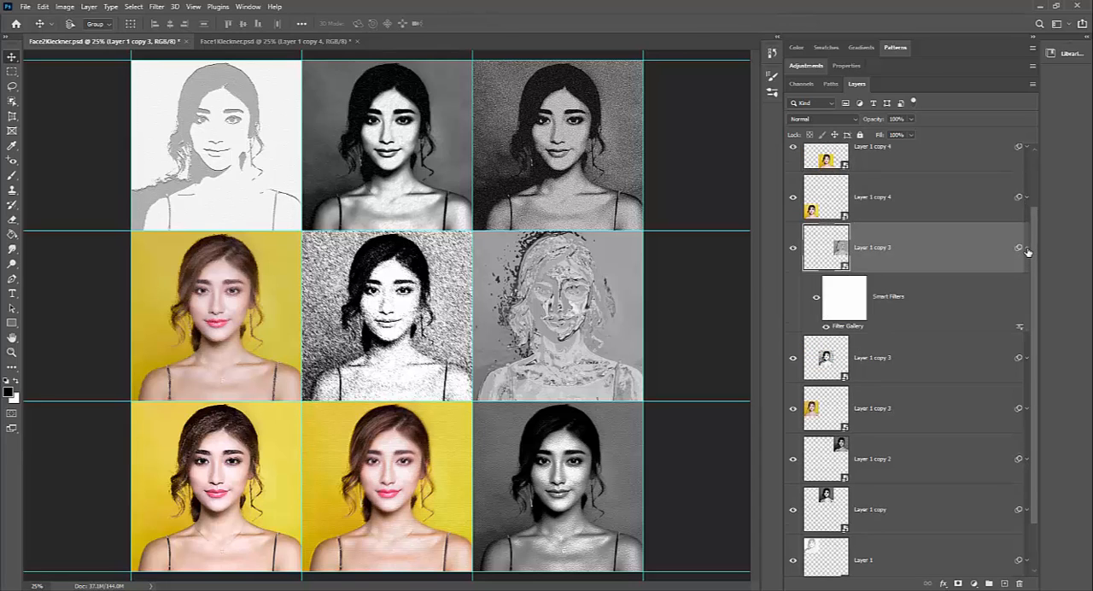
double_click(853, 328)
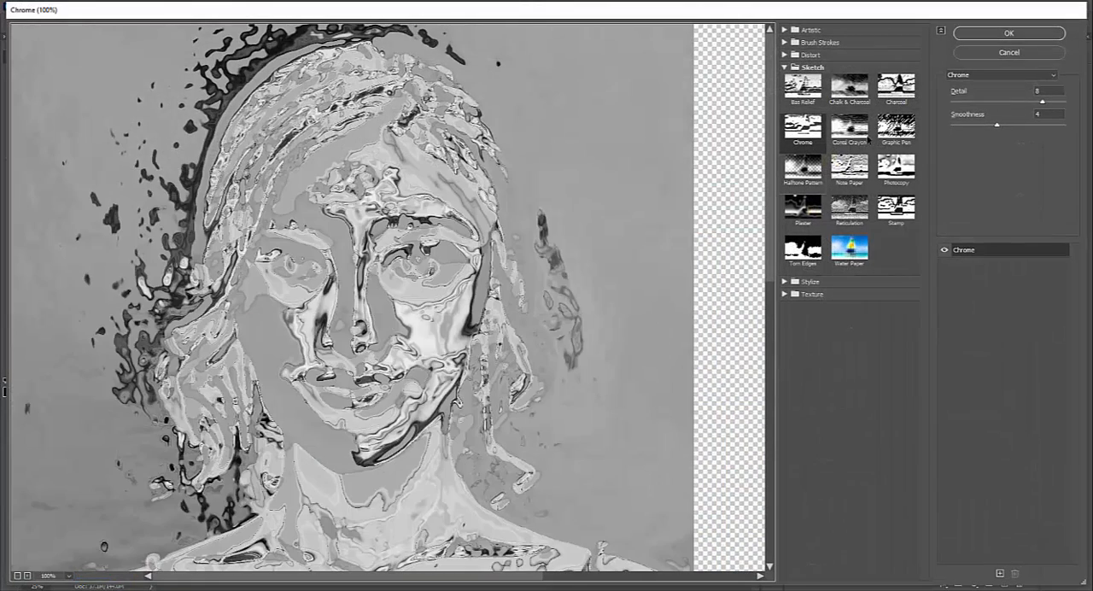
left_click(1008, 53)
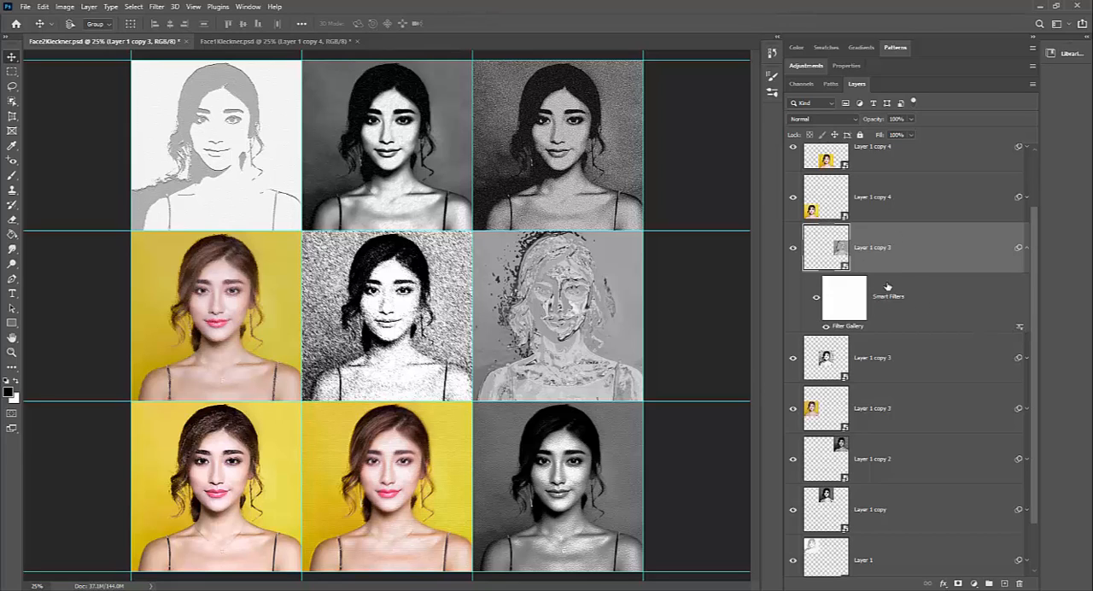
Step: Open the blending options of the Chrome portrait's Filter Gallery smart filter and set the mode to Overlay
double_click(1020, 329)
left_click_drag(704, 154, 699, 194)
left_click(753, 212)
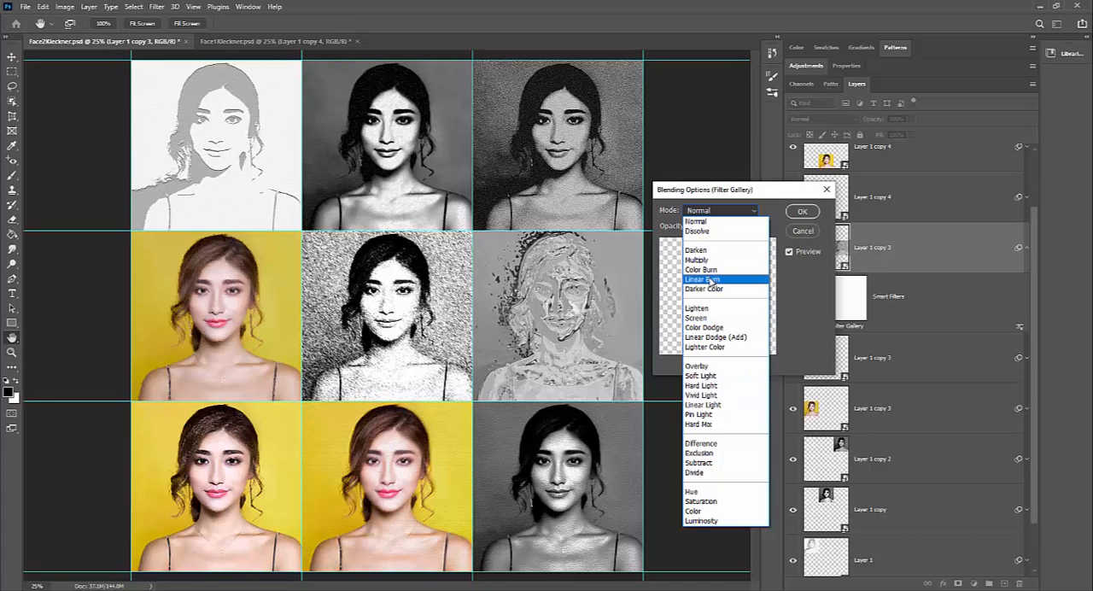
left_click(714, 366)
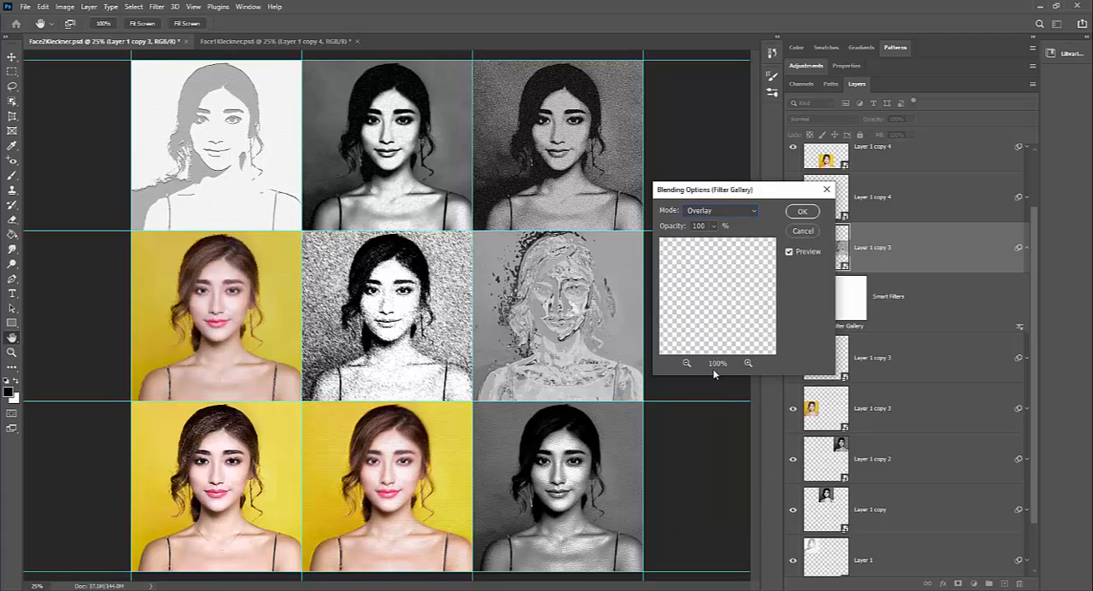
Step: Try the Multiply, Screen and Soft Light blend modes on the Chrome portrait's smart filter
left_click(726, 211)
left_click(705, 261)
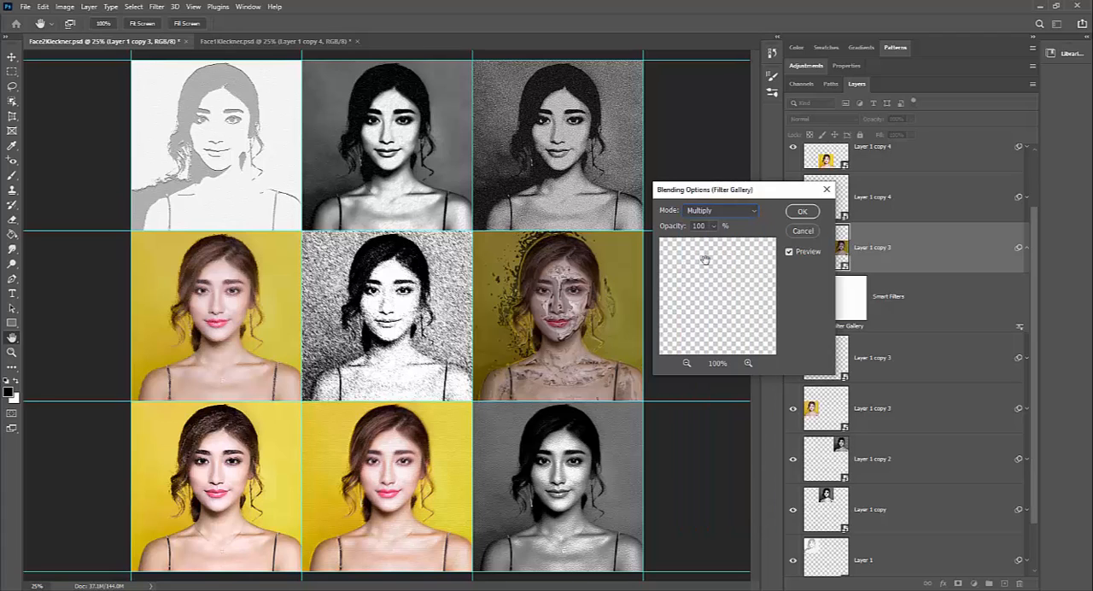
left_click(741, 211)
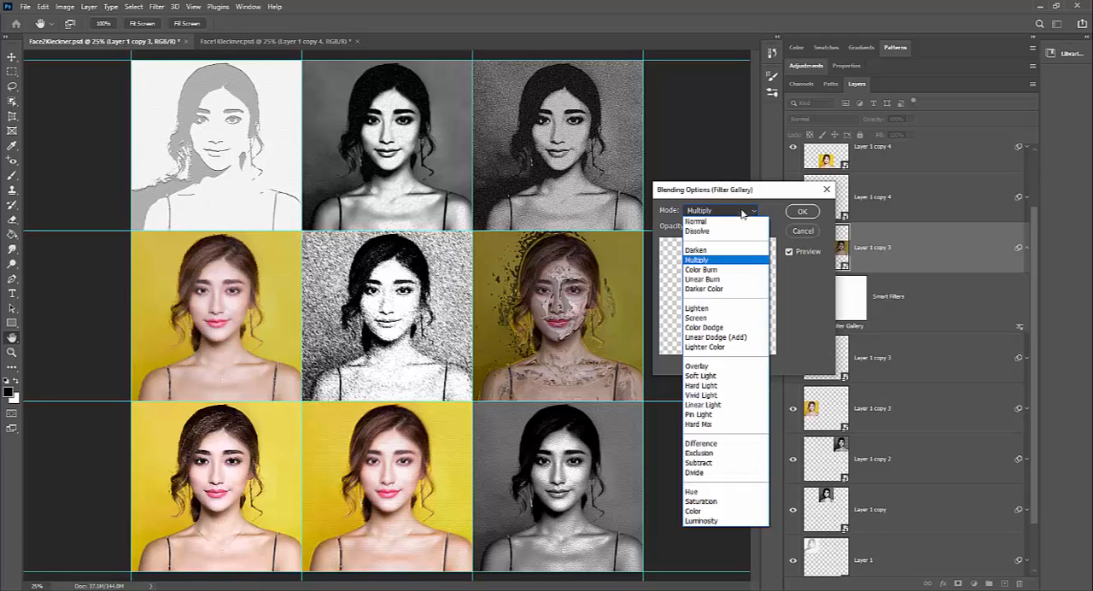
left_click(709, 317)
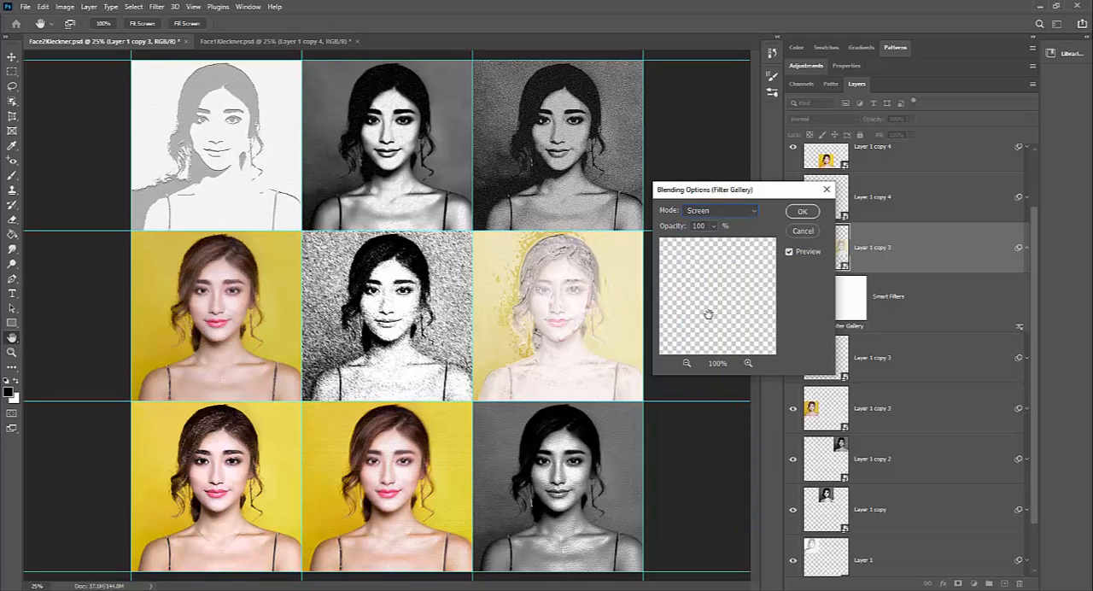
left_click(749, 213)
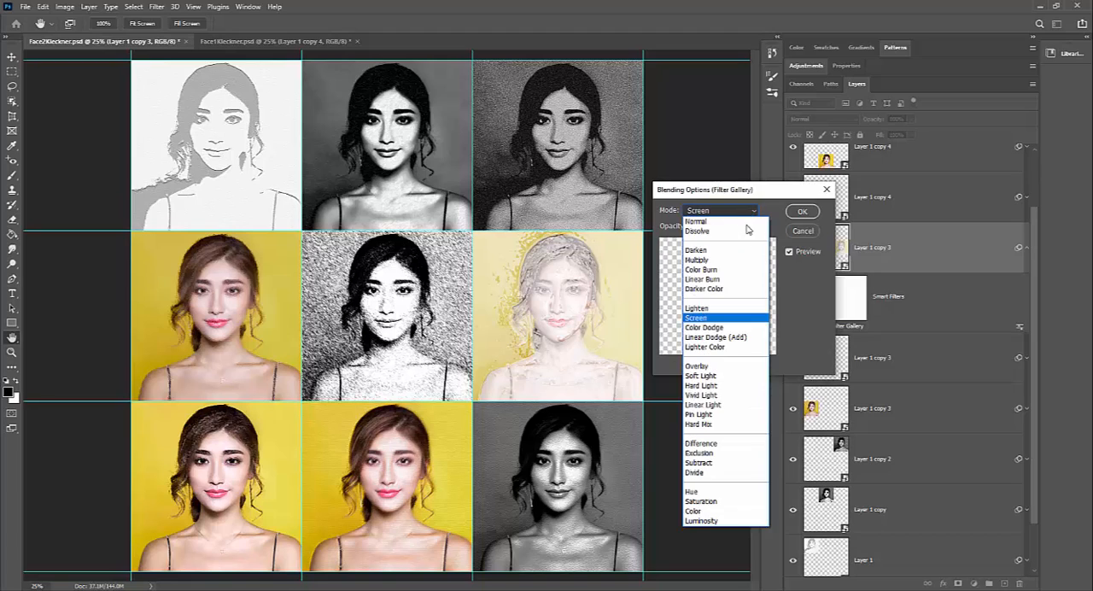
left_click(713, 376)
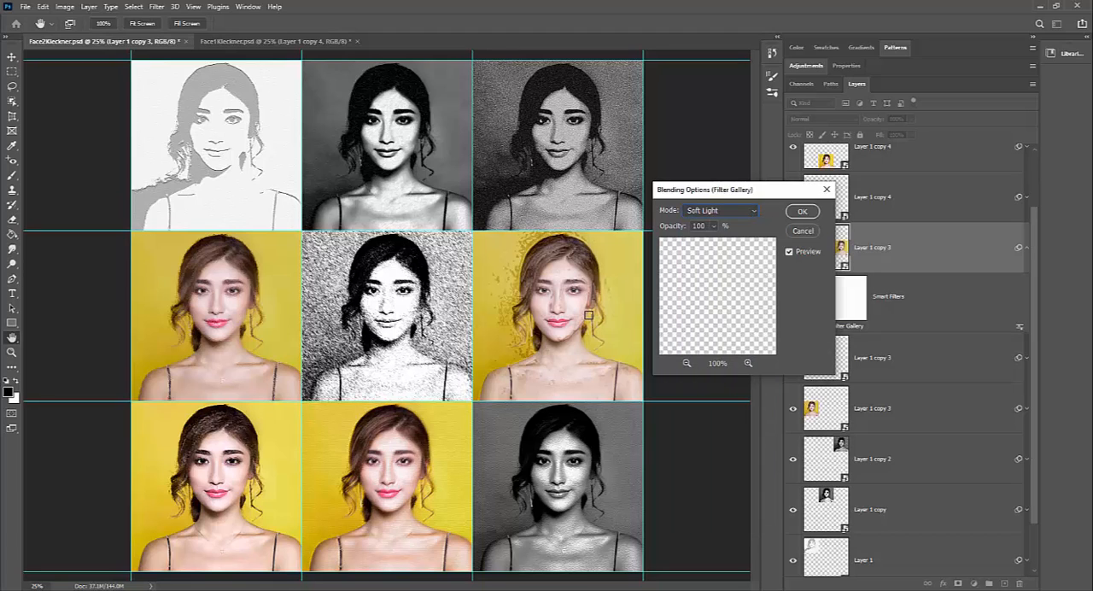
Step: Return the smart filter's blend mode to Overlay, try its opacity slider and apply the blending options
left_click(723, 215)
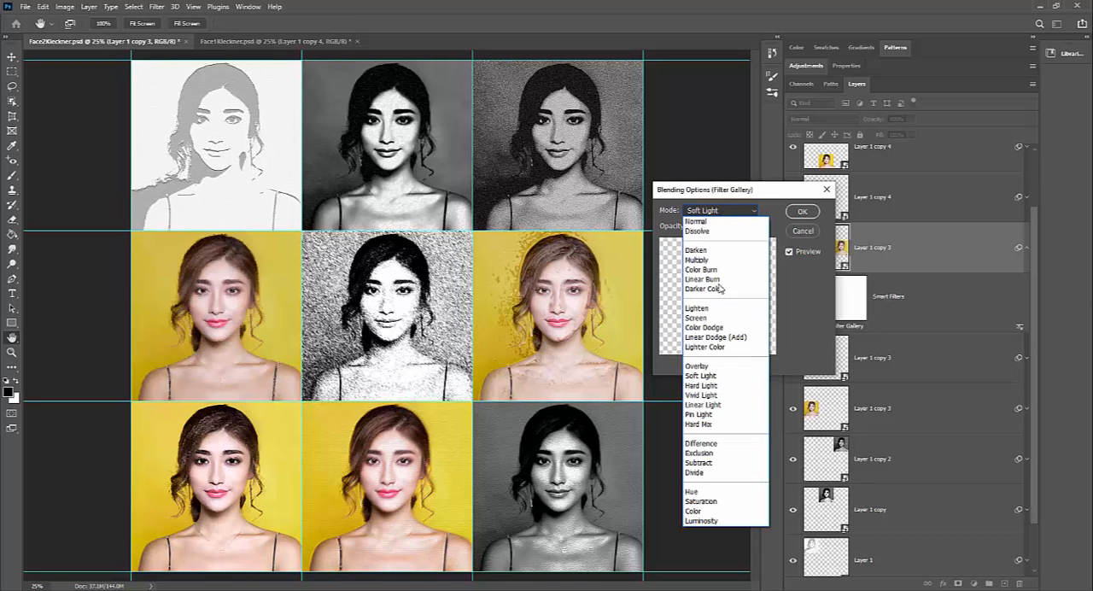
left_click(718, 365)
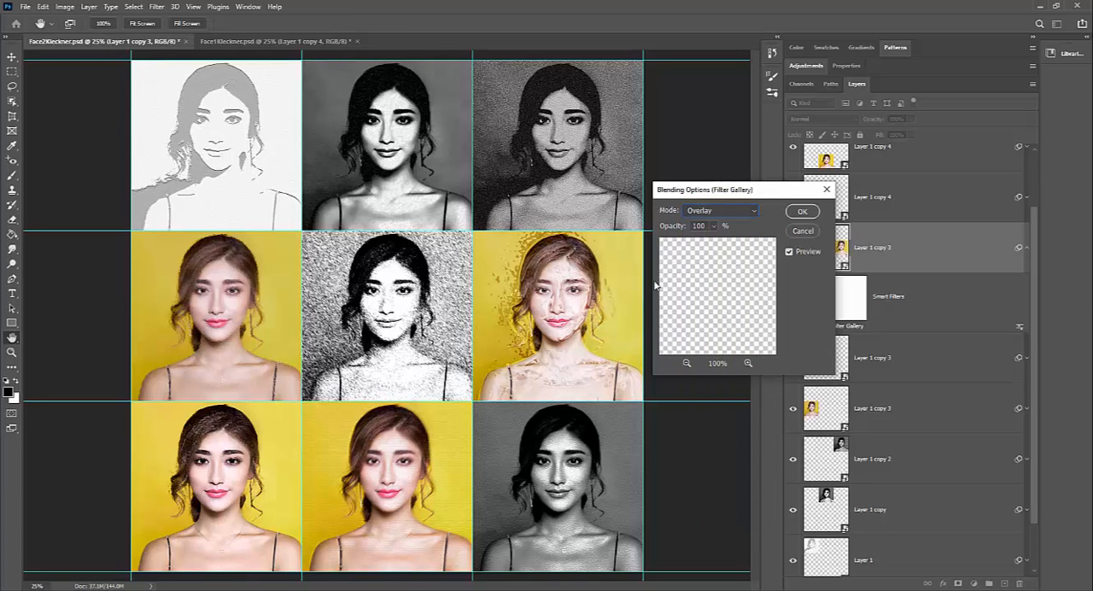
left_click(716, 226)
mouse_move(716, 243)
left_mouse_down()
mouse_move(676, 251)
mouse_move(709, 244)
left_mouse_up()
left_click(813, 213)
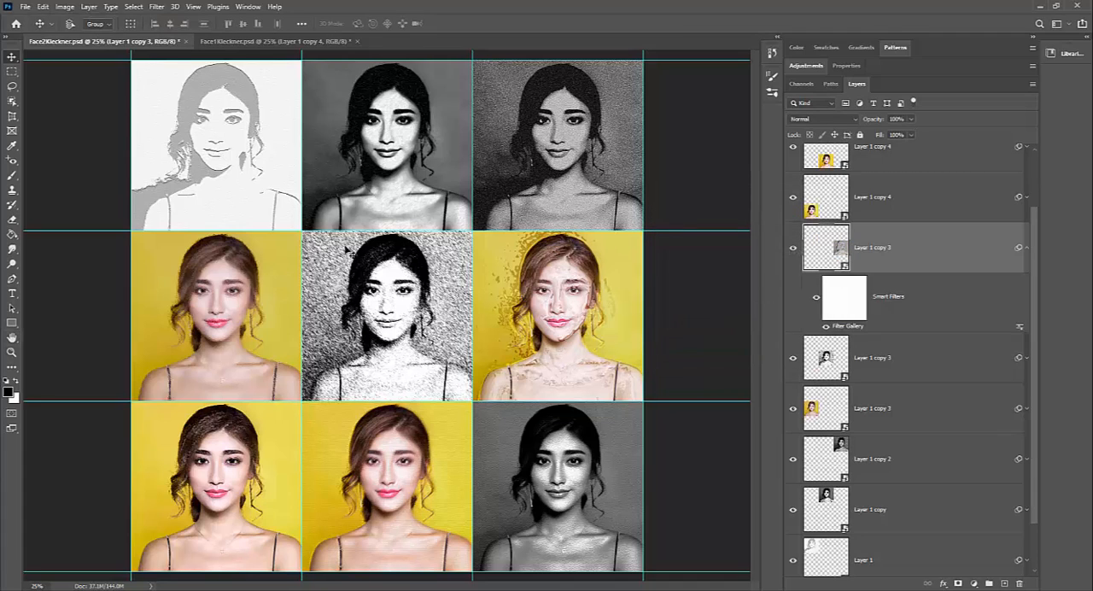
Step: Save the Face2 document and switch to the Face1 document
left_click(26, 7)
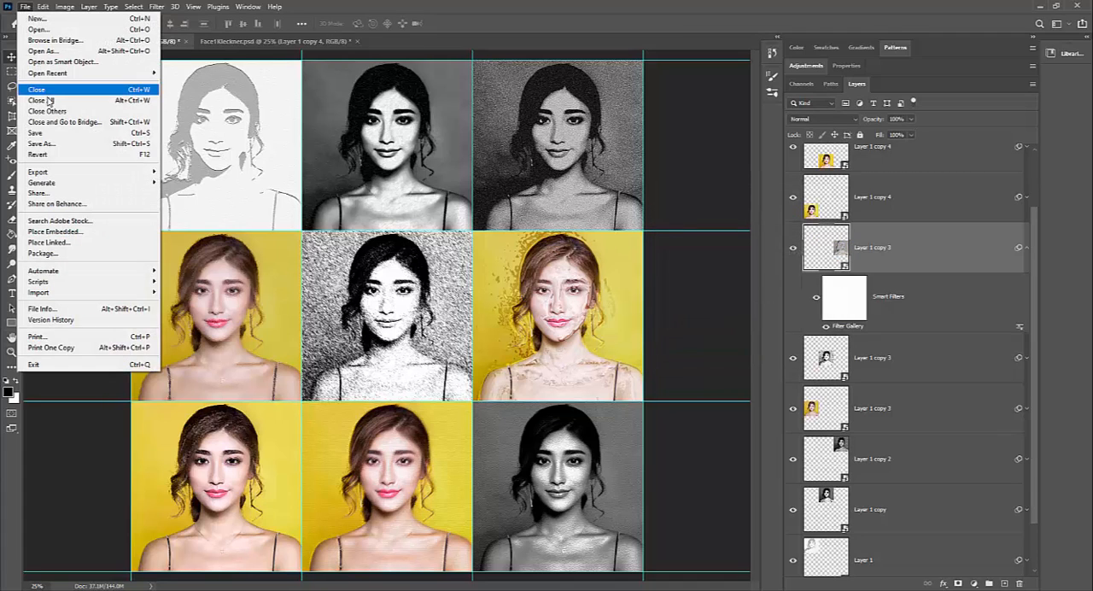
left_click(36, 132)
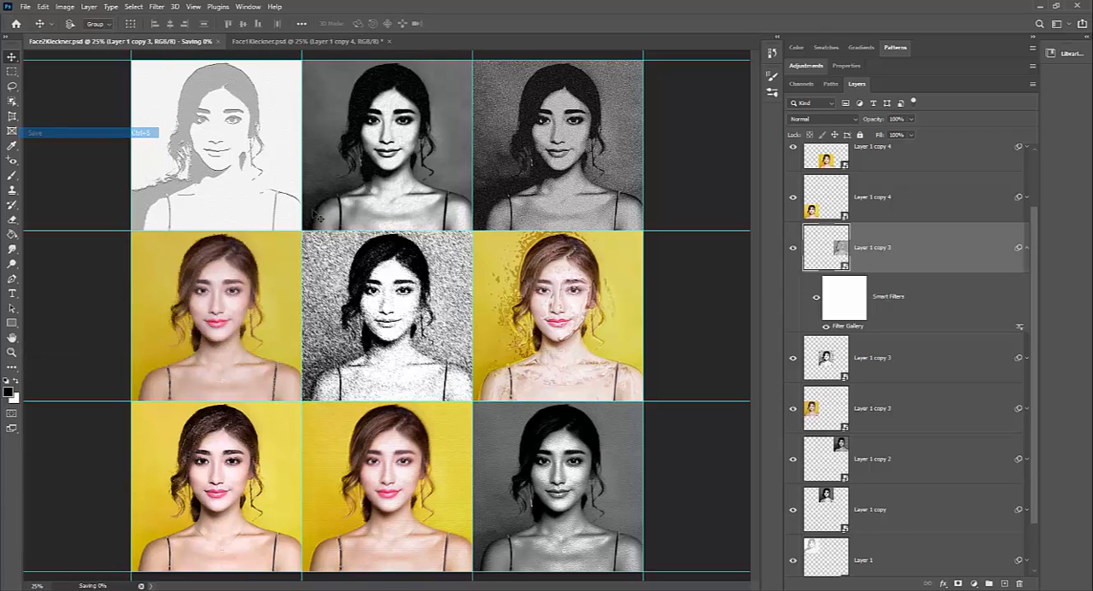
left_click(293, 42)
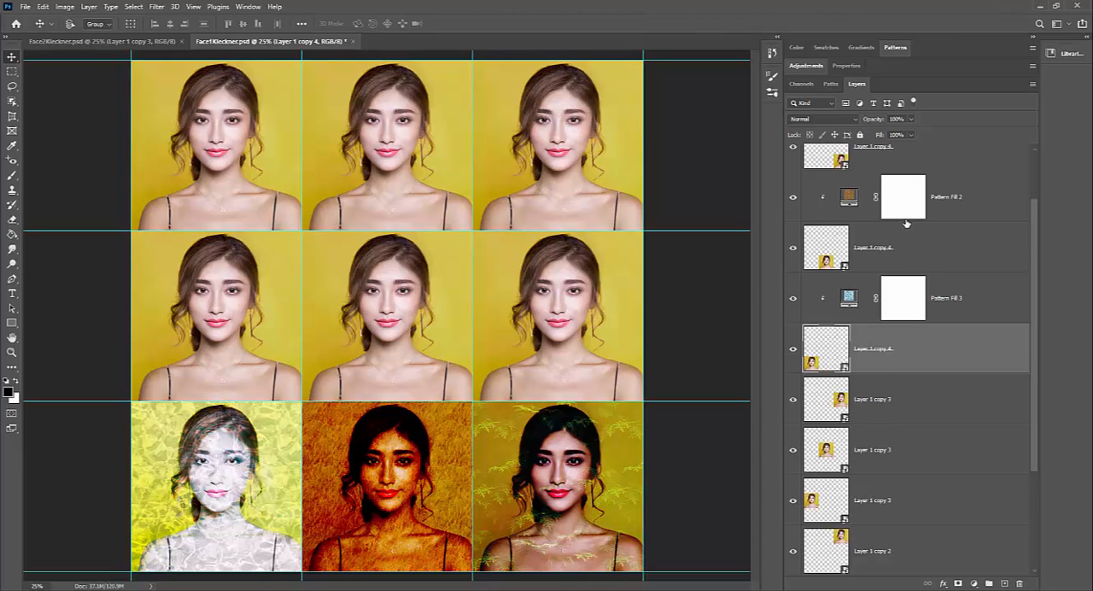
Step: Examine the blend modes of the three clipped pattern fills over the bottom-row portraits, toggling the first fill's visibility
scroll(907, 224, "up", 2)
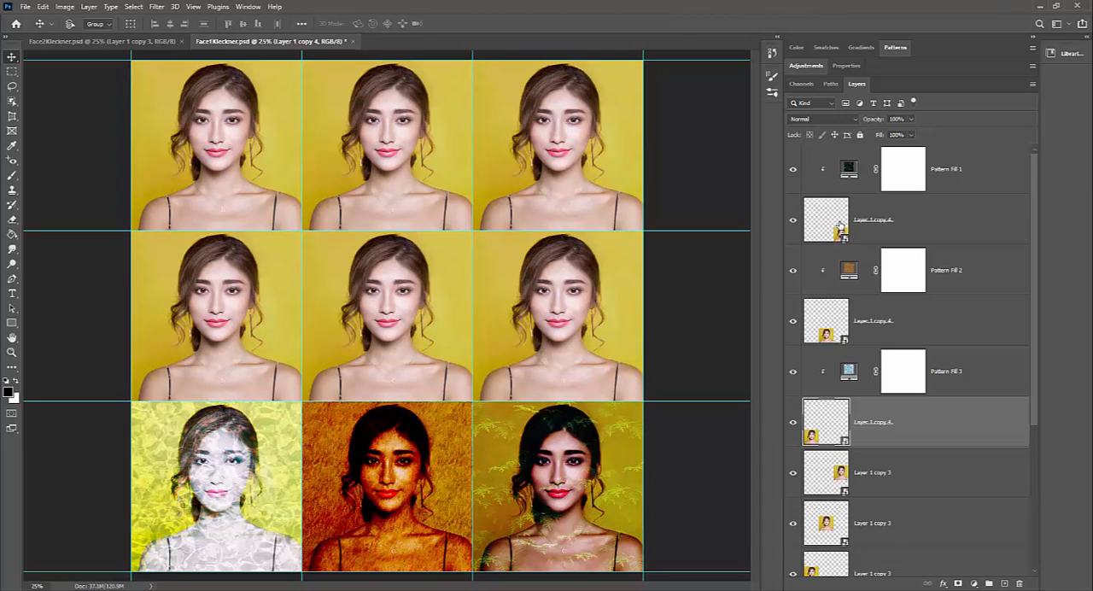
left_click(840, 224)
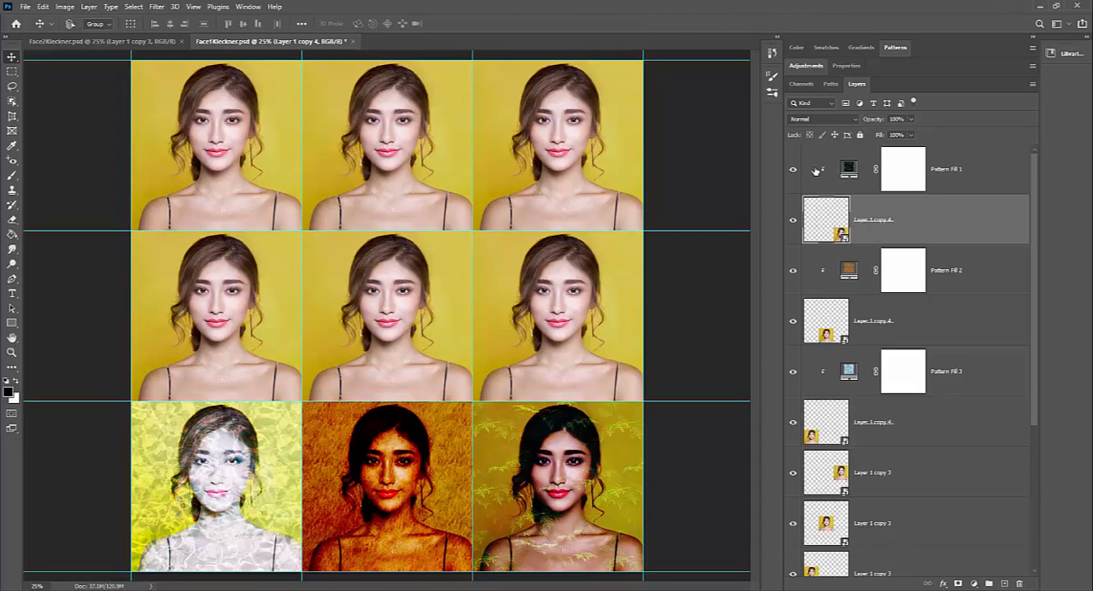
left_click(985, 182)
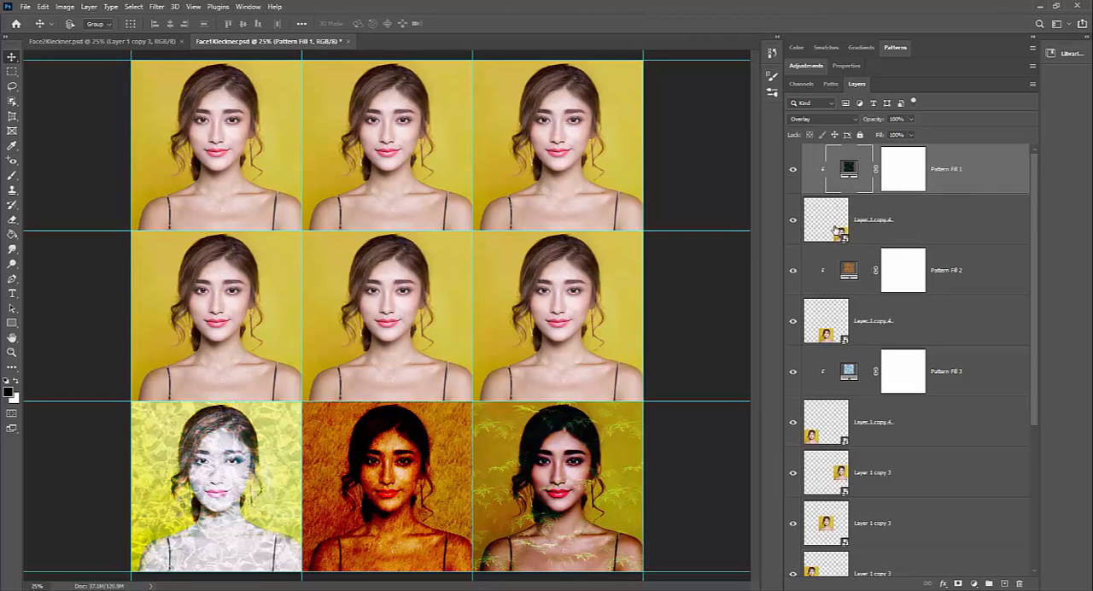
left_click(793, 171)
left_click(793, 172)
left_click(846, 274)
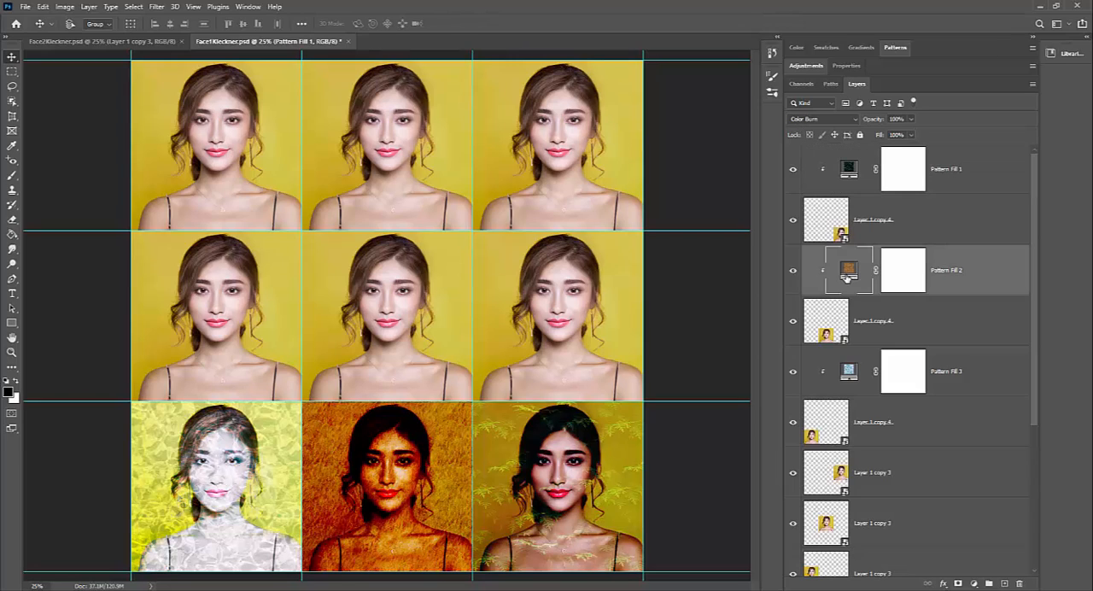
left_click(855, 374)
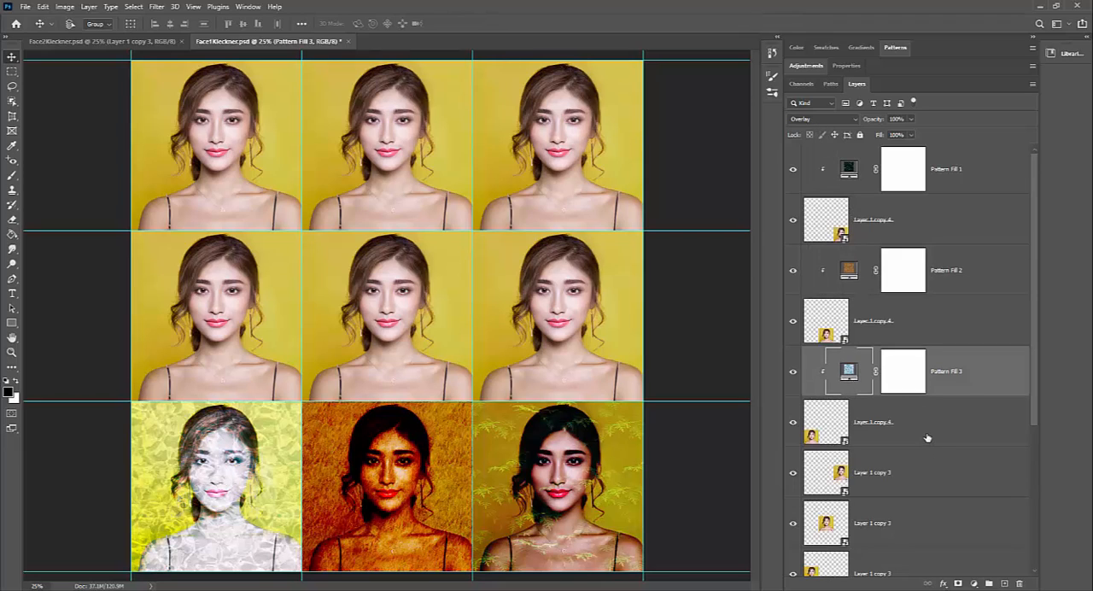
scroll(908, 434, "down", 3)
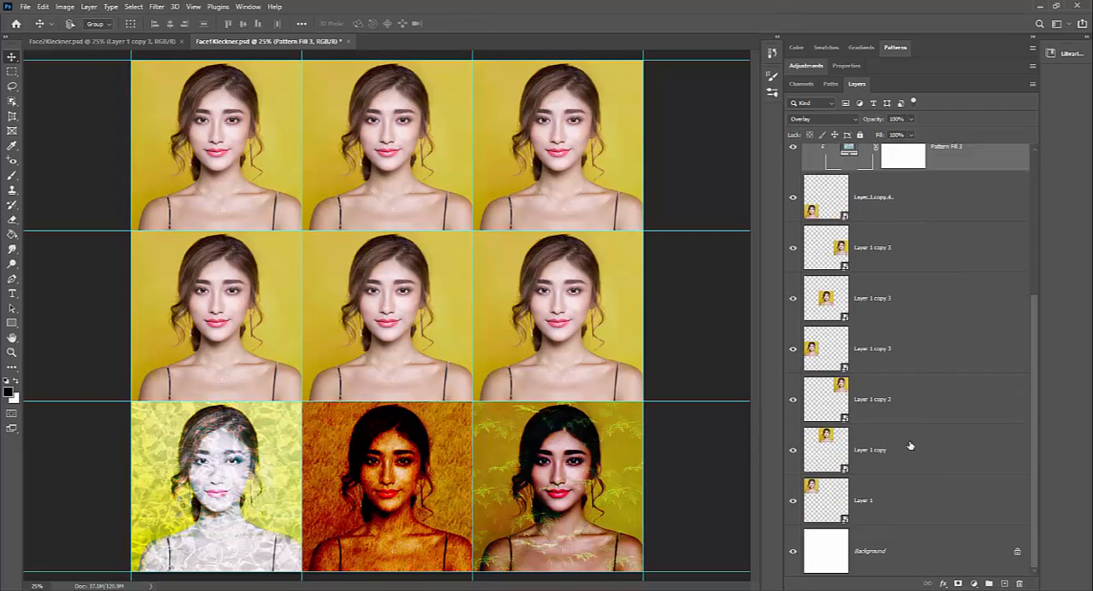
Step: Select Layer 1 and show the pattern presets, collapsing the Trees, Grass and Water groups and leaving Legacy Patterns and More expanded
left_click(906, 504)
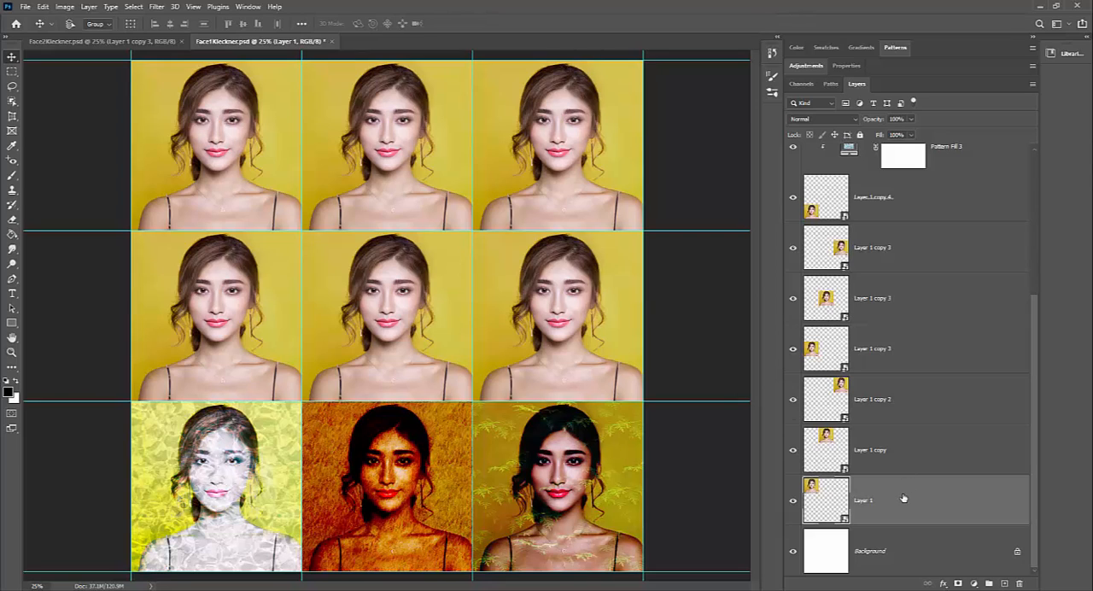
left_click(897, 49)
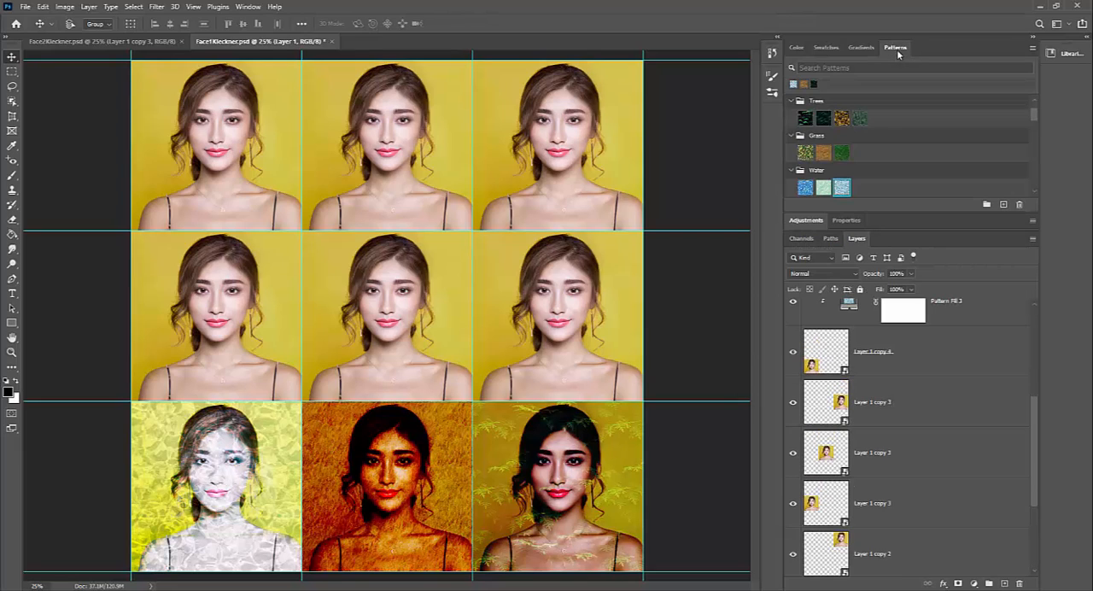
left_click(795, 102)
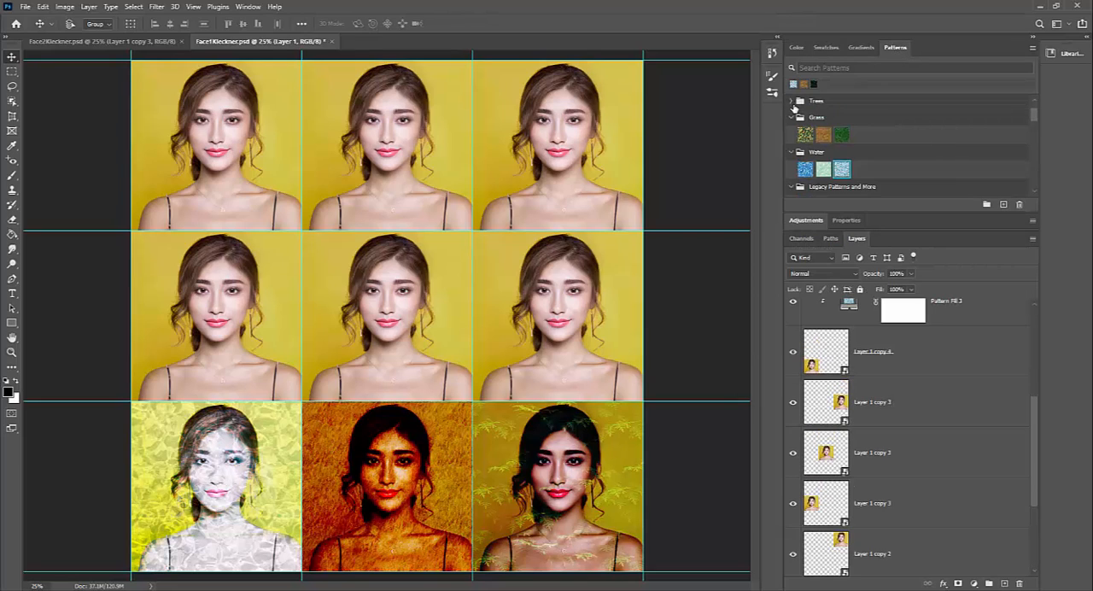
left_click(795, 118)
left_click(794, 135)
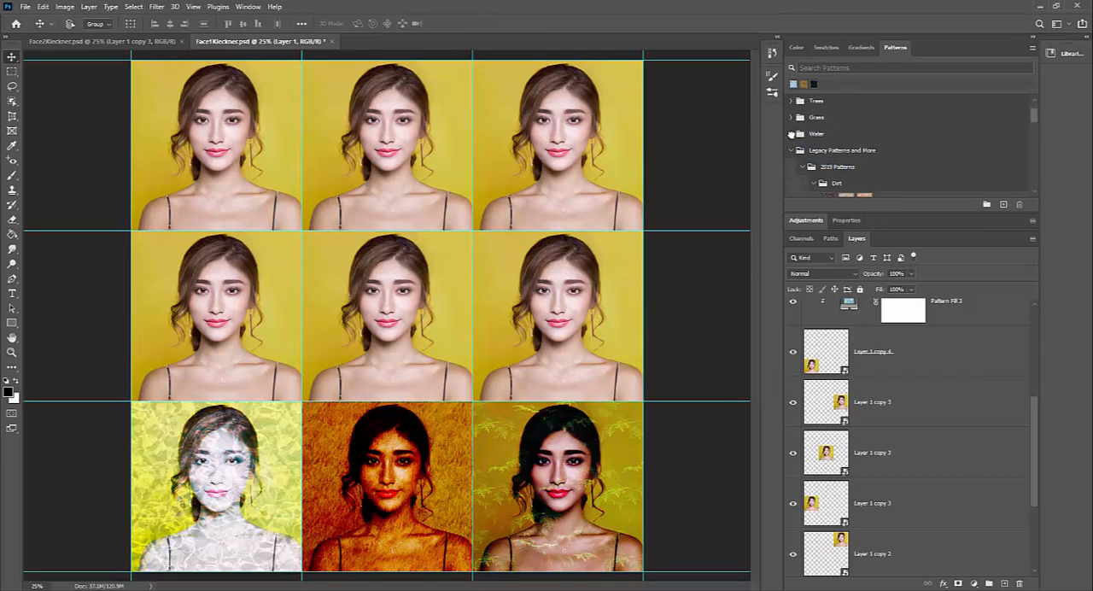
left_click(794, 151)
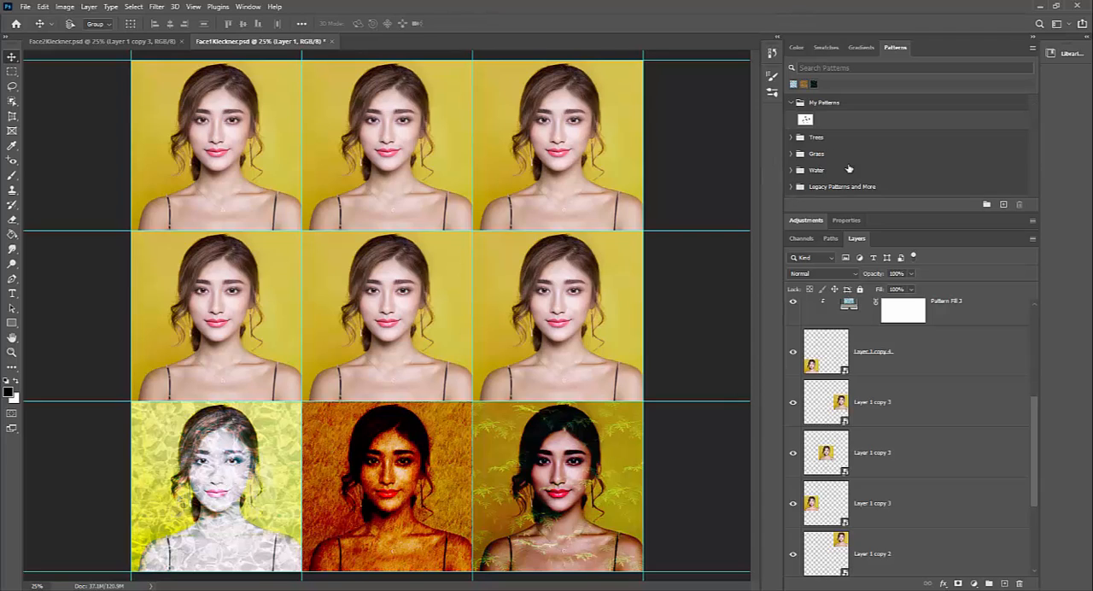
left_click(791, 186)
left_click(1033, 48)
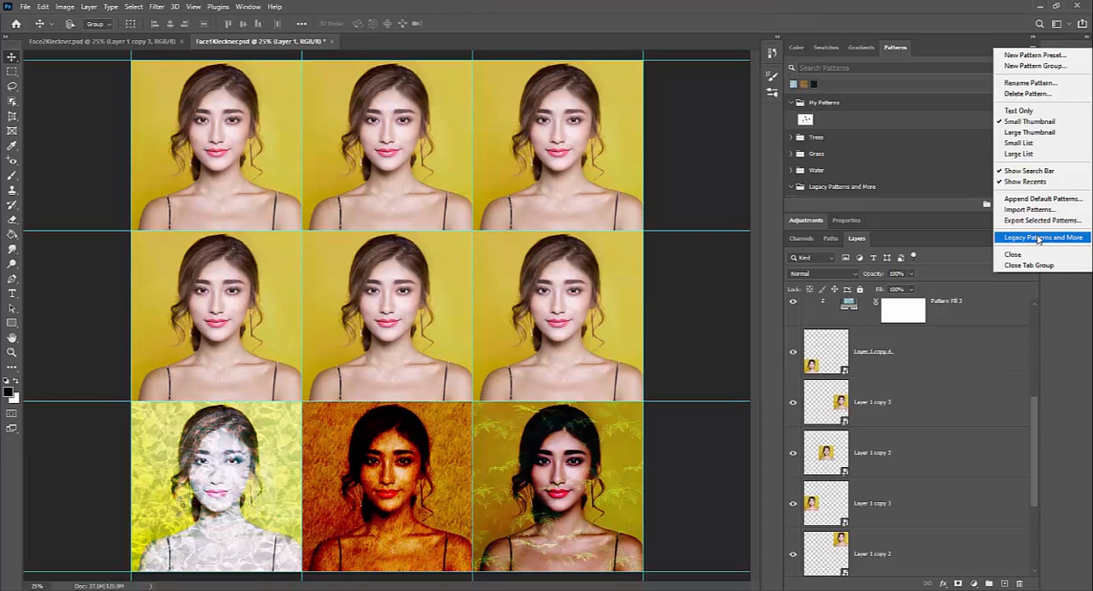
left_click(1034, 200)
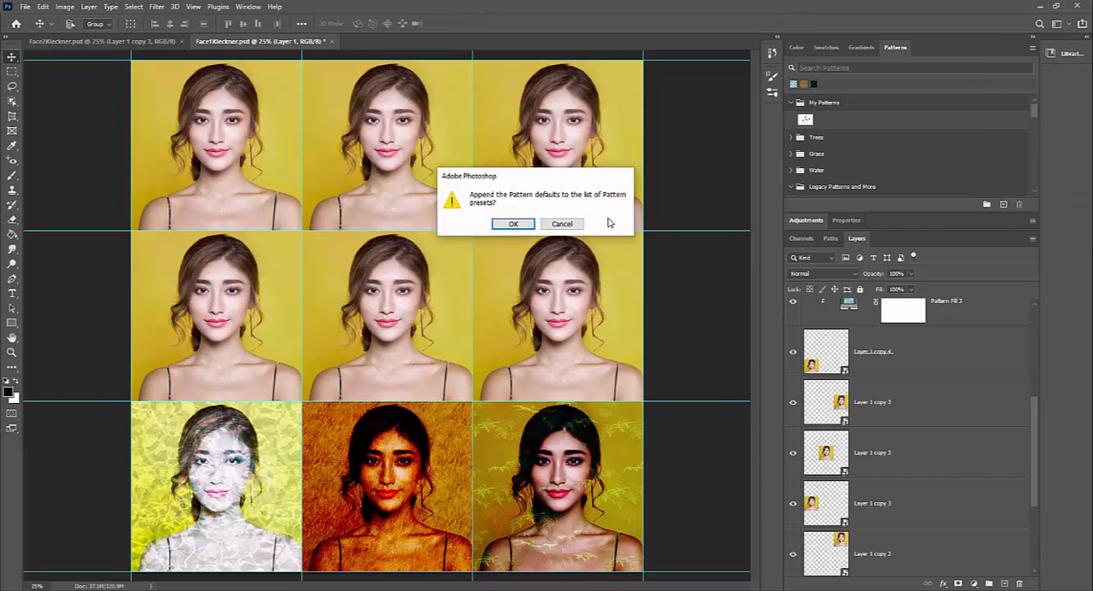
left_click(514, 224)
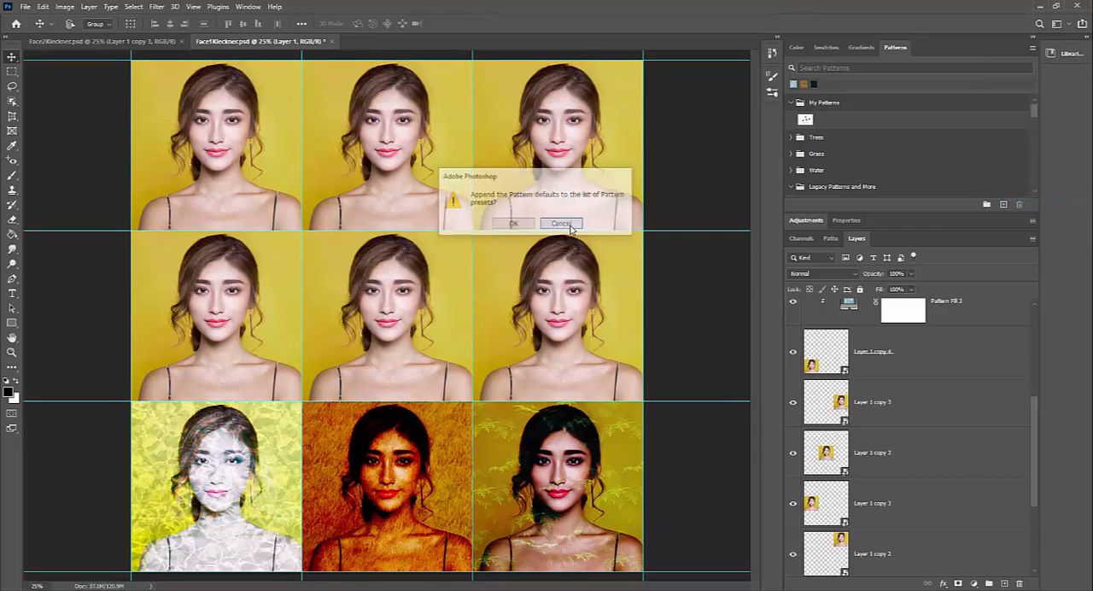
Step: Apply the Stone_Granite pattern from the 2019 Stone presets to Layer 1's portrait as a clipped pattern fill
scroll(814, 186, "down", 1)
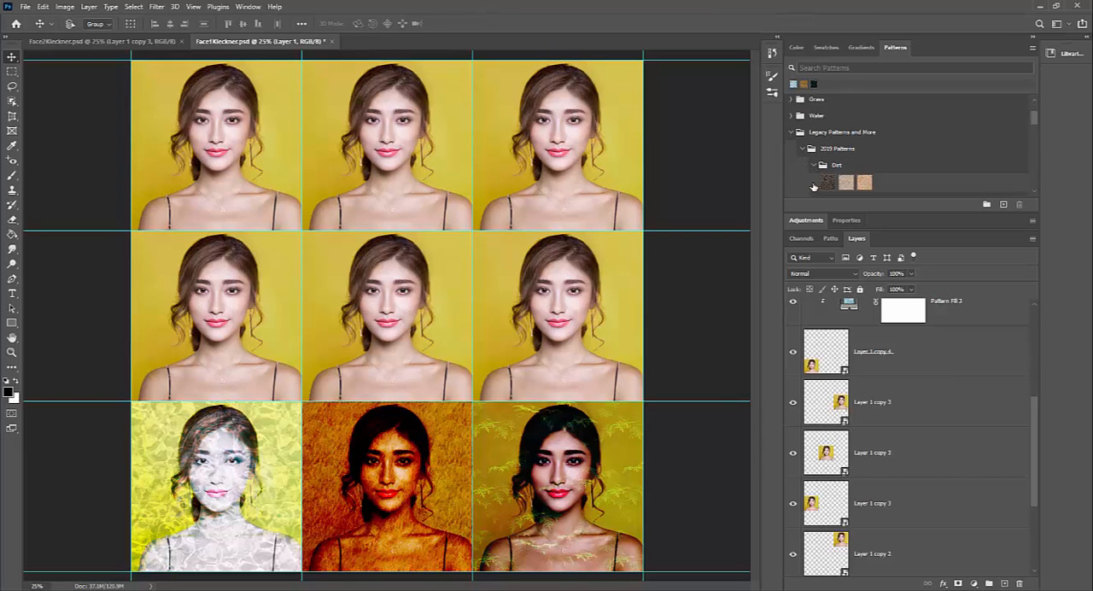
scroll(851, 168, "down", 2)
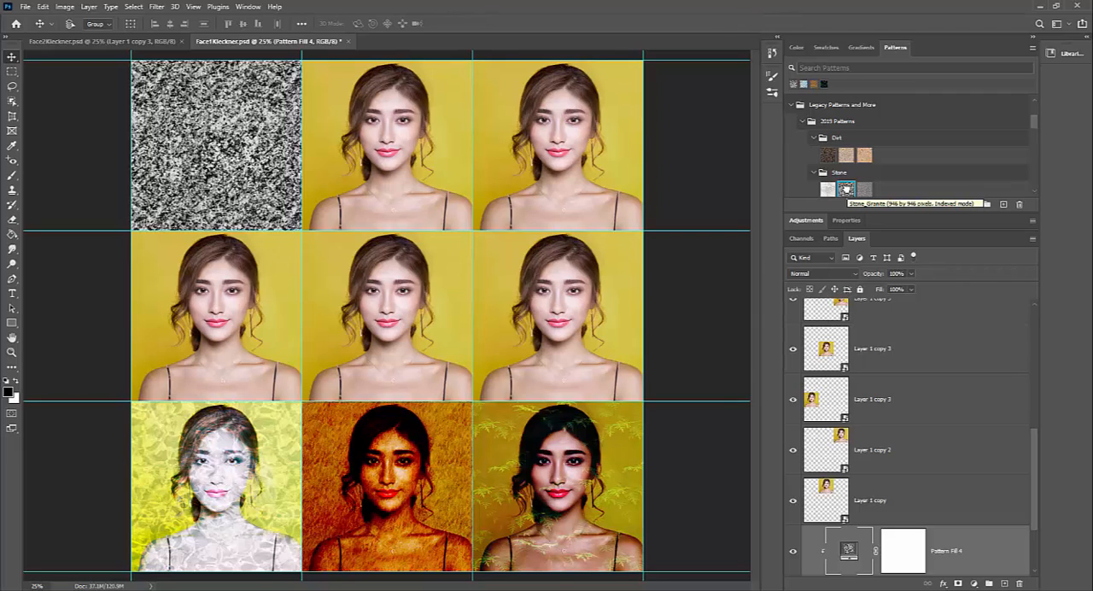
scroll(923, 524, "down", 2)
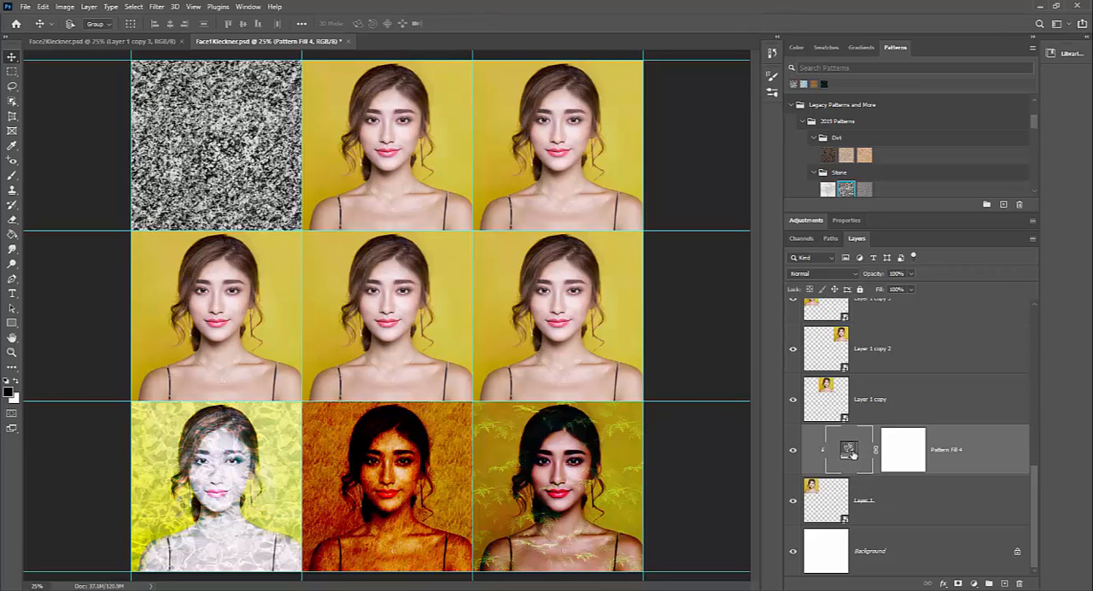
Step: Cycle through the blend modes for the granite pattern fill over Layer 1 and settle on Soft Light
left_click(825, 274)
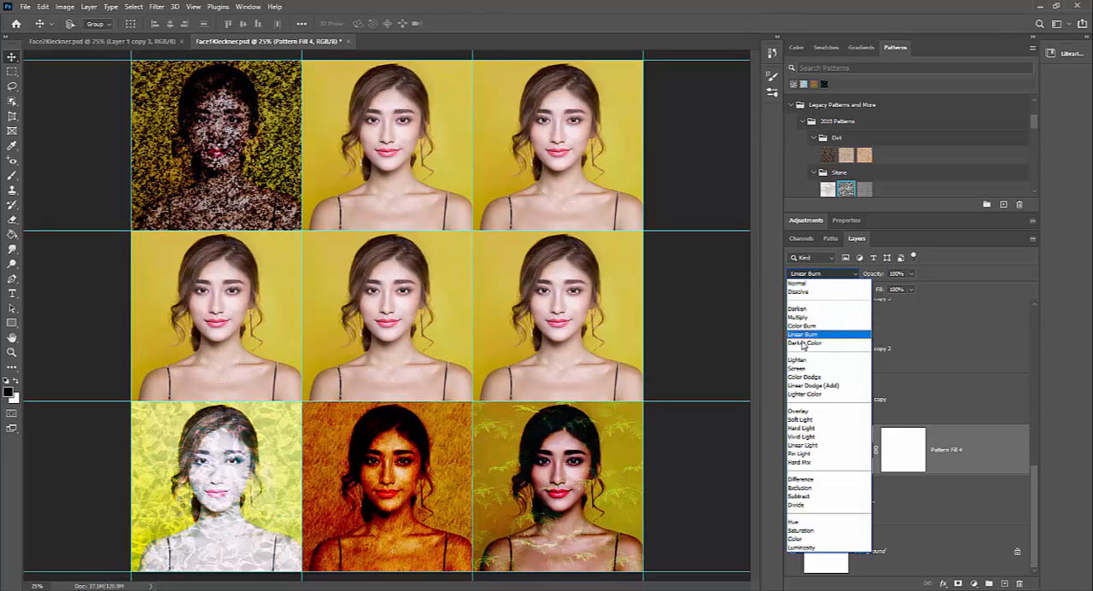
left_click(819, 272)
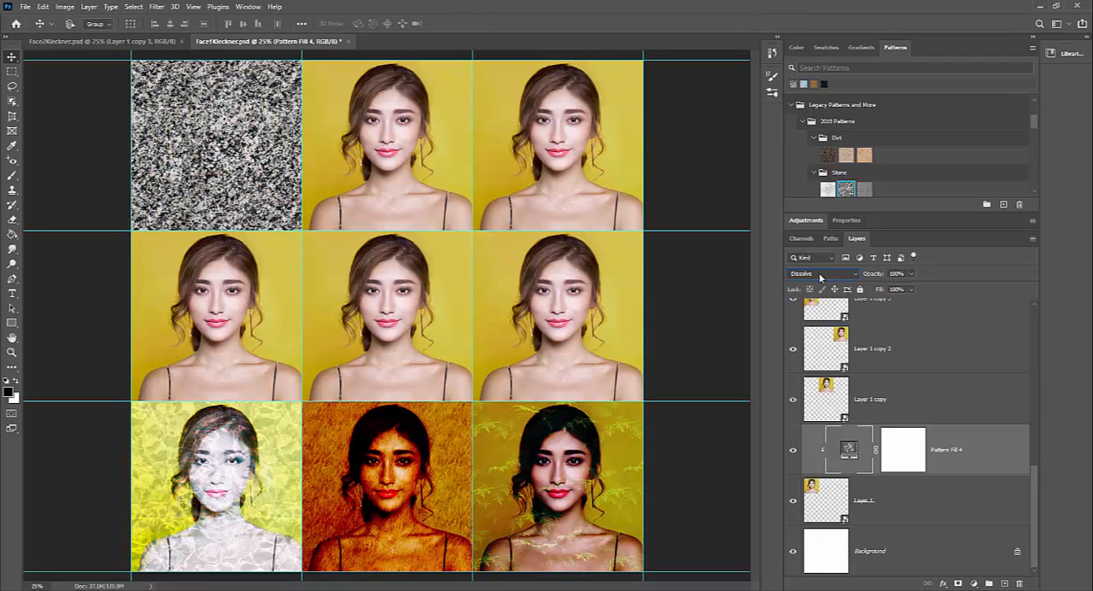
key("Down")
key("Down")
key("Down")
key("Down")
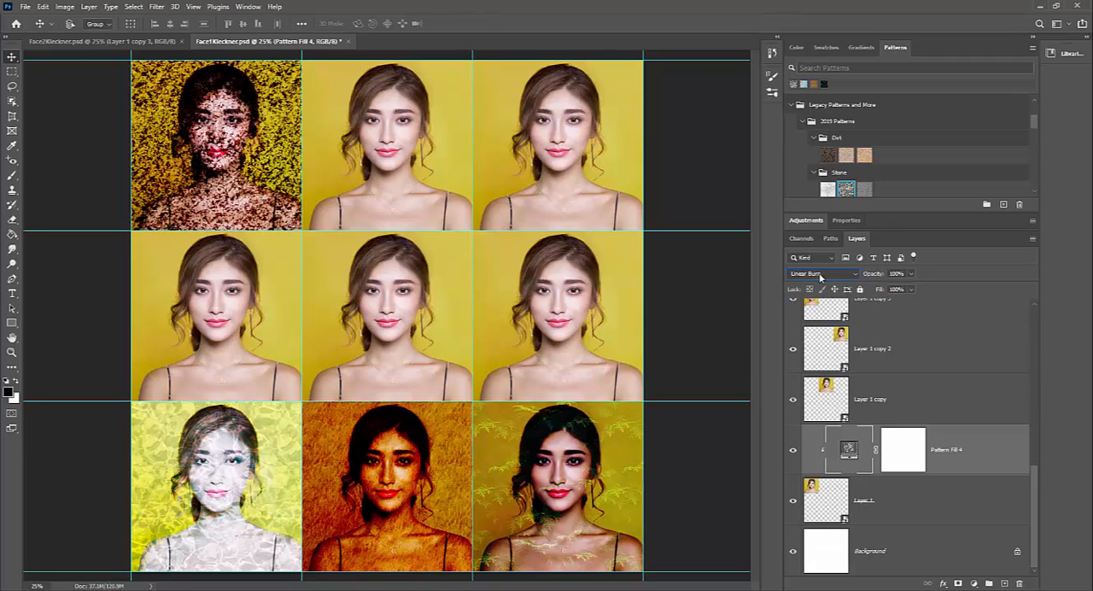
key("Down")
key("Down")
key("Down")
key("Down")
key("Down")
key("Down")
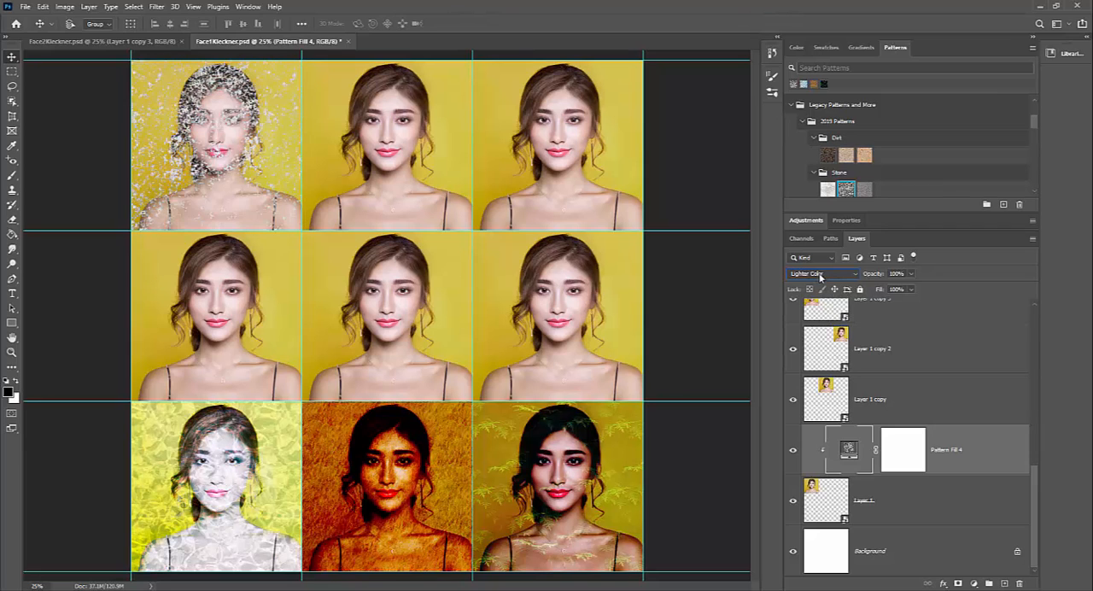
key("Down")
key("Down")
key("Down")
key("Down")
key("Down")
key("Down")
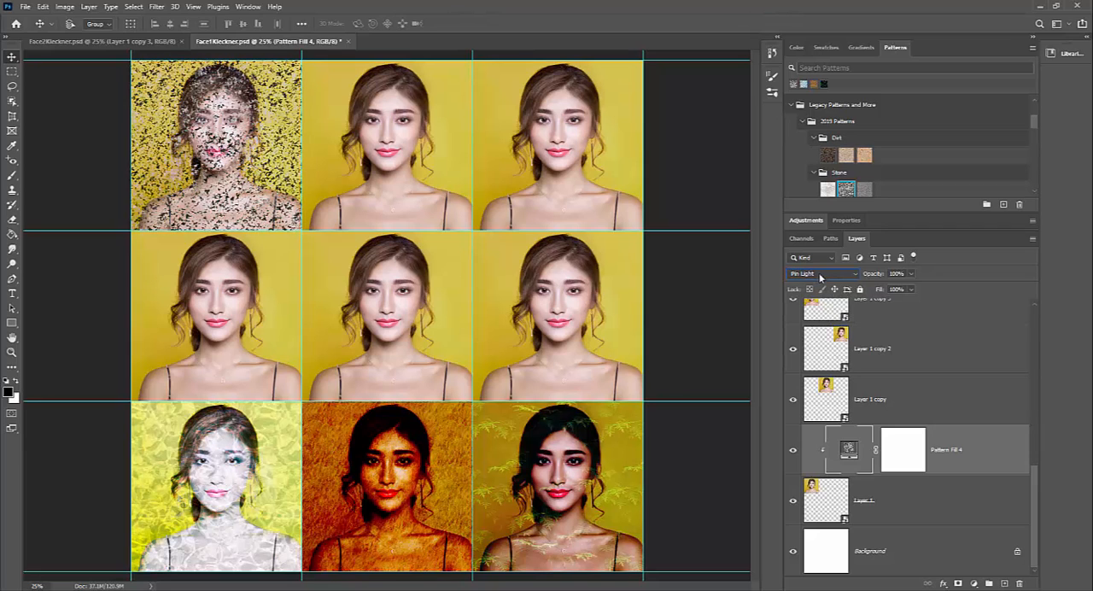
key("Down")
key("Down")
key("Down")
key("Down")
key("Down")
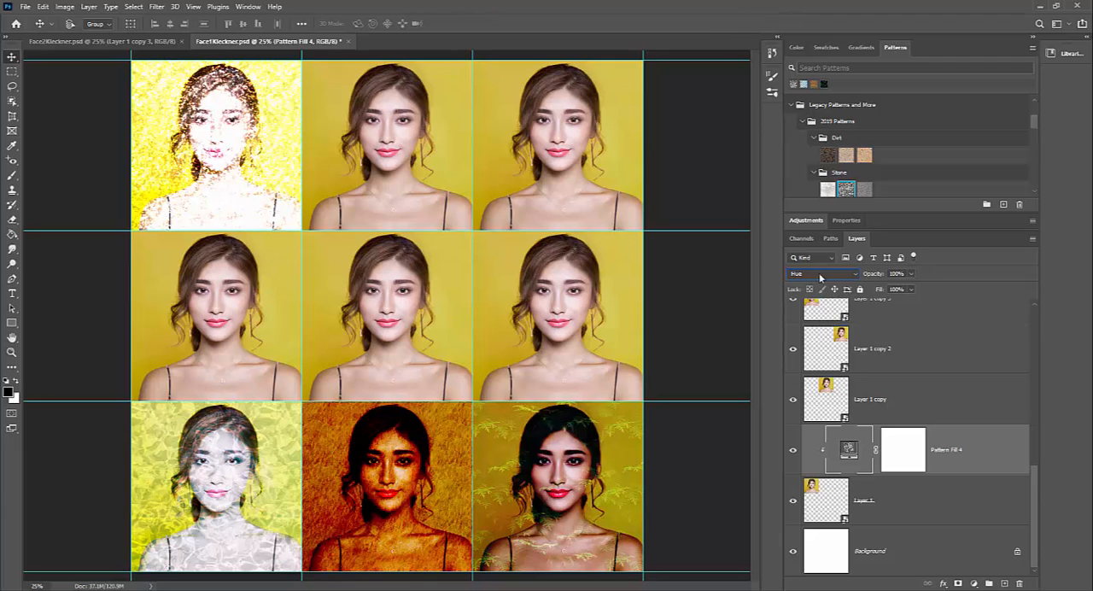
key("Down")
key("Up")
key("Up")
key("Up")
key("Up")
key("Up")
key("Up")
key("Up")
key("Up")
key("Up")
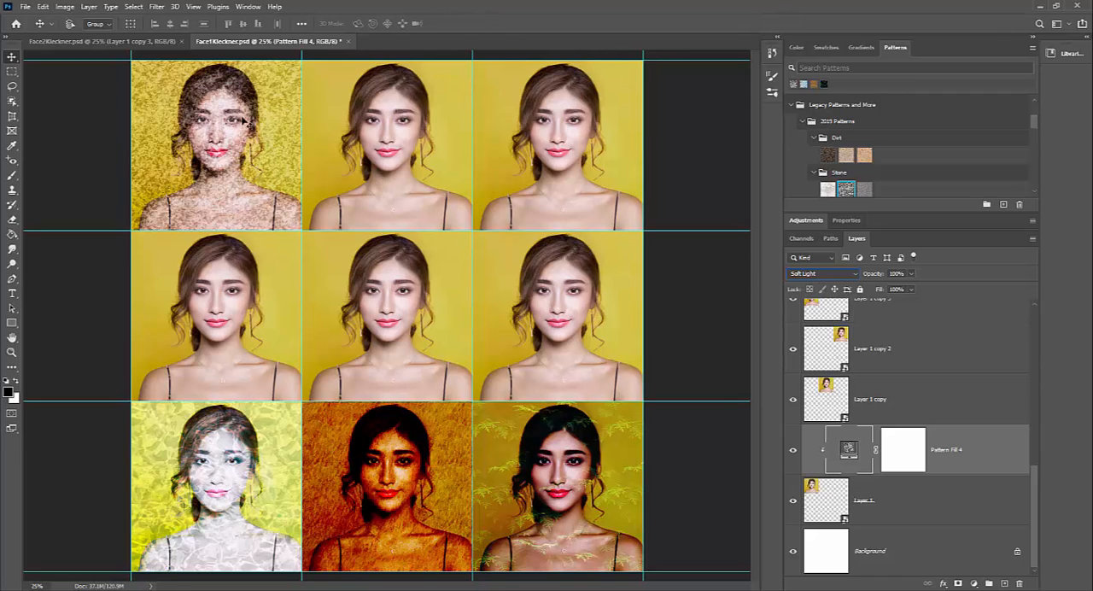
Step: Apply the fourth Trees pattern, the green conifer forest, to Layer 1 copy's portrait as a clipped pattern fill
left_click(964, 517)
left_click(894, 402)
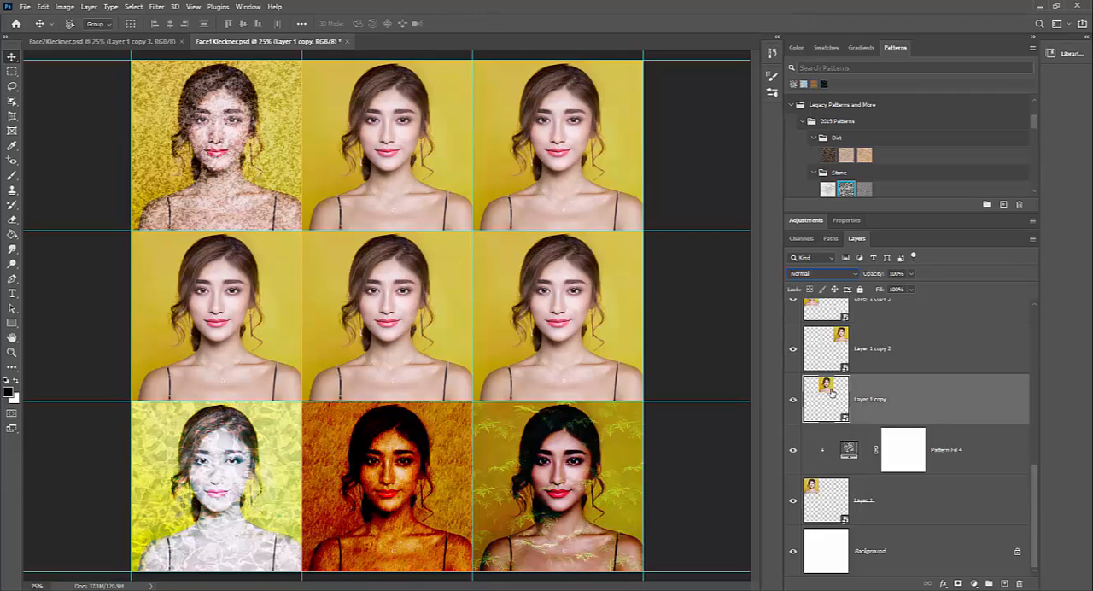
left_click(795, 405)
left_click(795, 405)
scroll(840, 136, "up", 3)
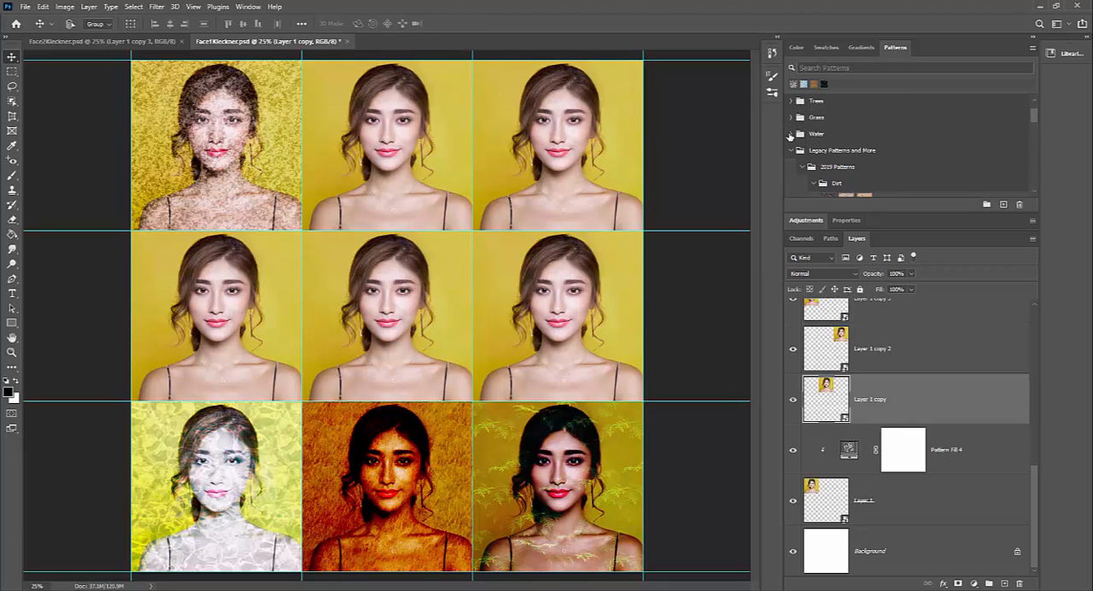
left_click(791, 101)
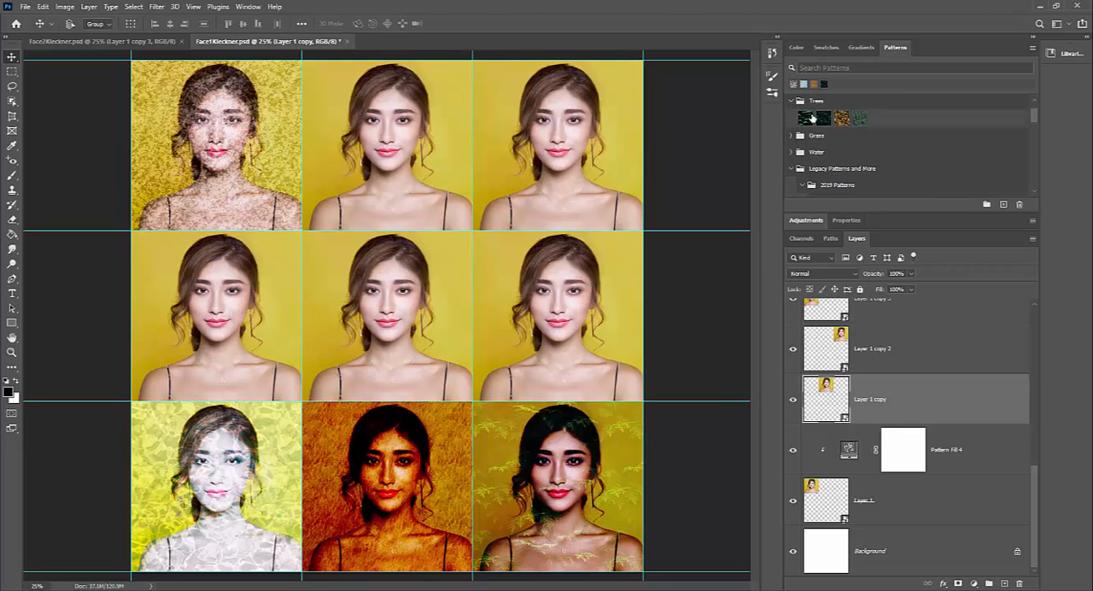
left_click(865, 121)
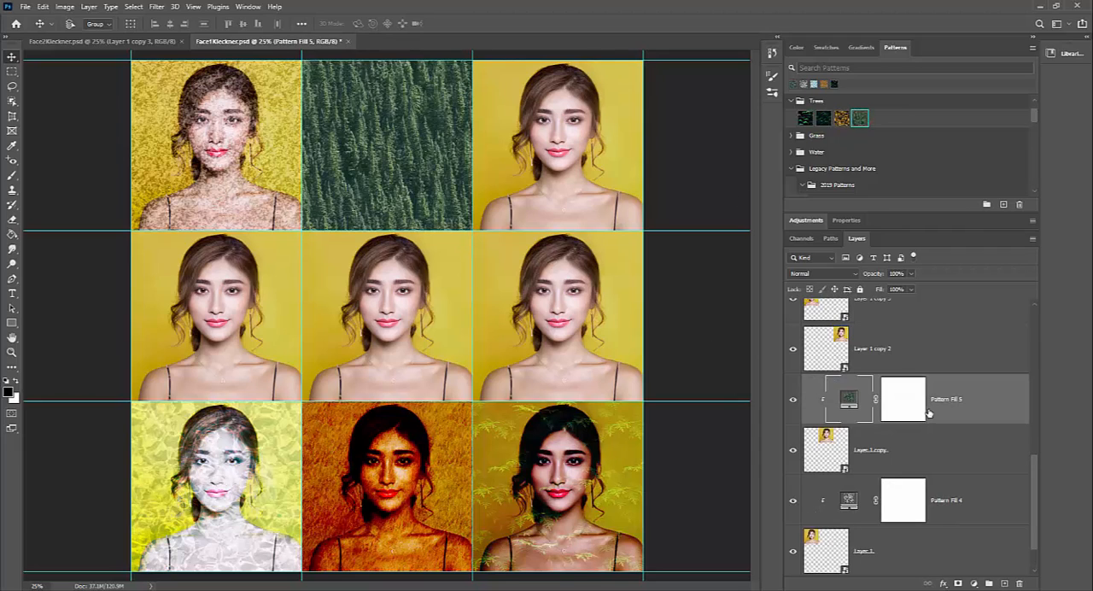
Step: Blend the tree pattern fill over the top-middle portrait in Overlay mode at 55% opacity
left_click(843, 275)
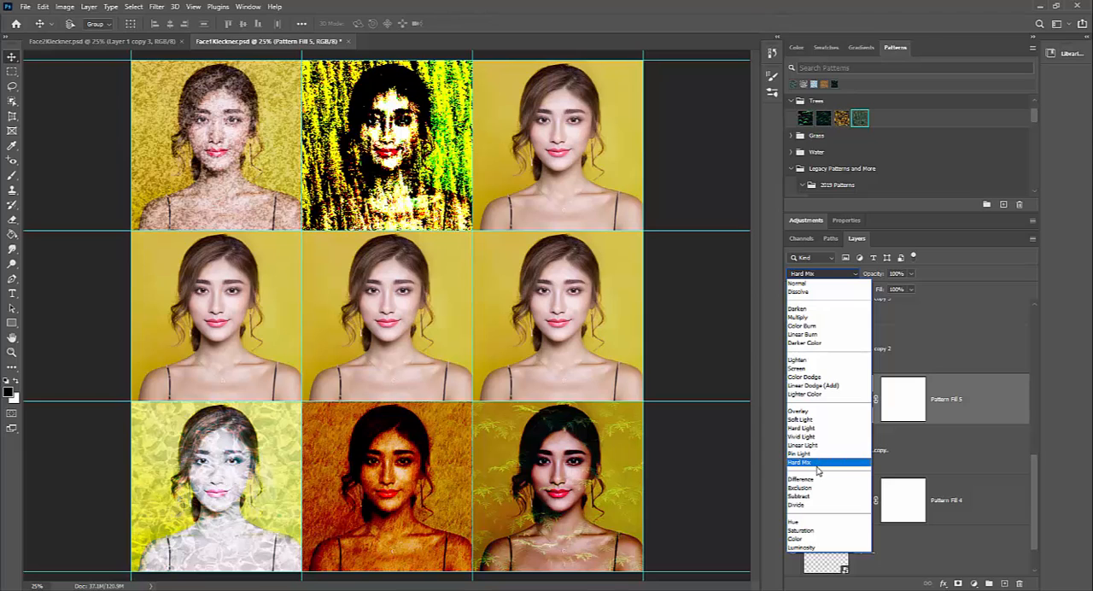
left_click(818, 412)
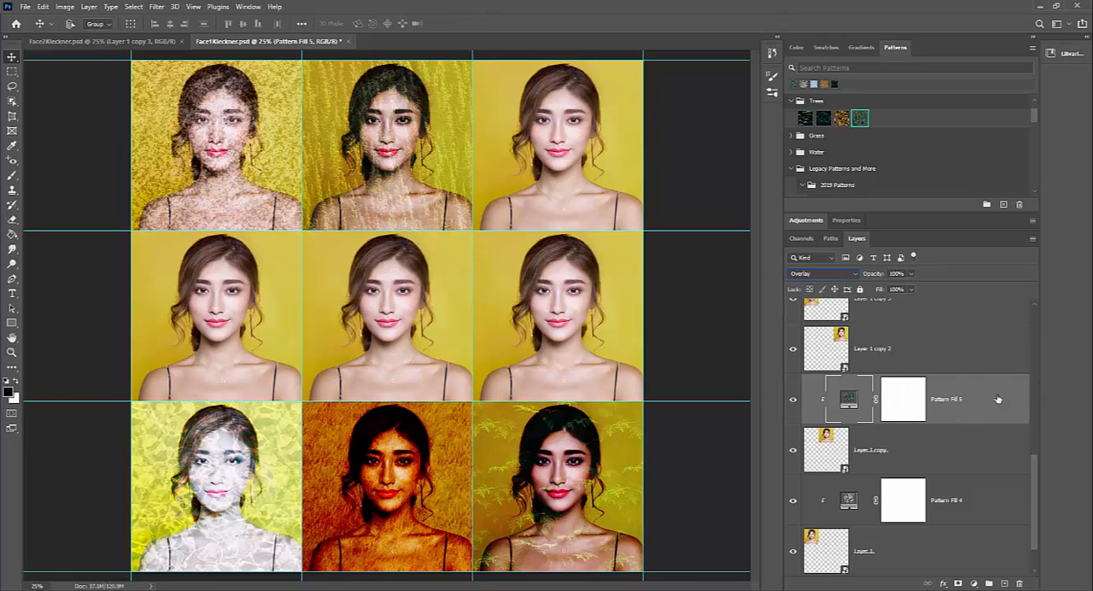
left_click(910, 273)
left_click_drag(911, 289, 888, 289)
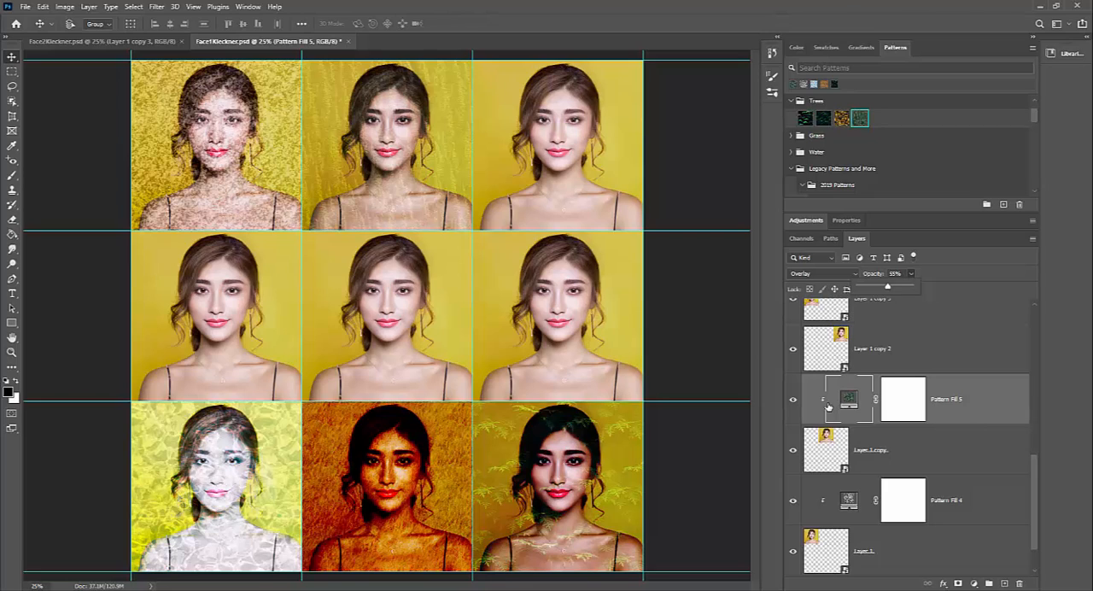
Step: Apply the second 2019 Rust pattern to Layer 1 copy 2's portrait as a clipped pattern fill blended in Overlay mode
left_click(919, 357)
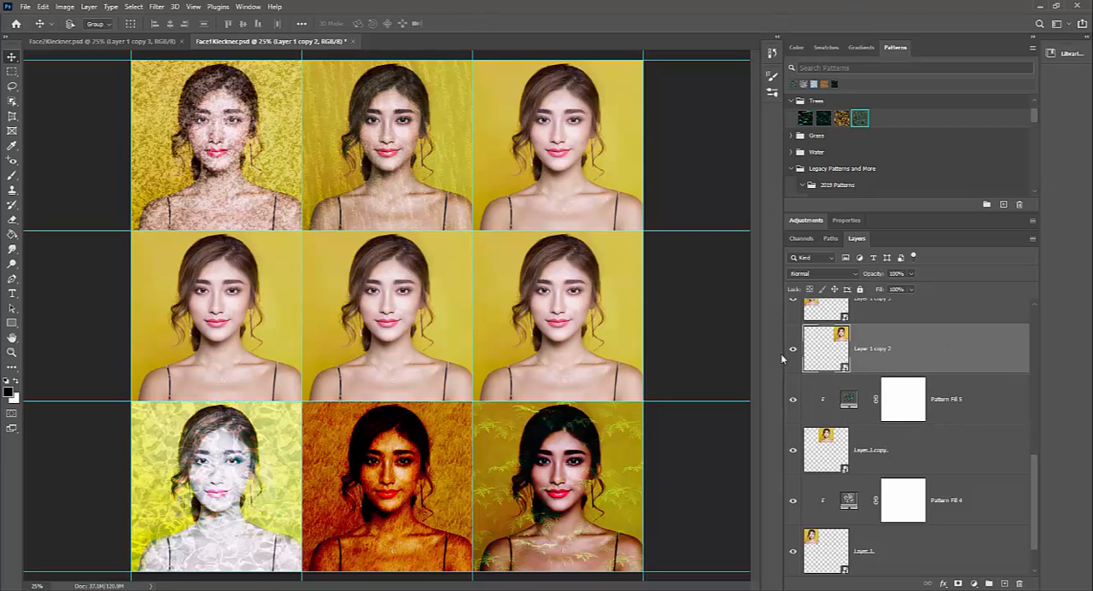
left_click(794, 349)
left_click(793, 351)
scroll(829, 137, "down", 1)
scroll(825, 147, "down", 3)
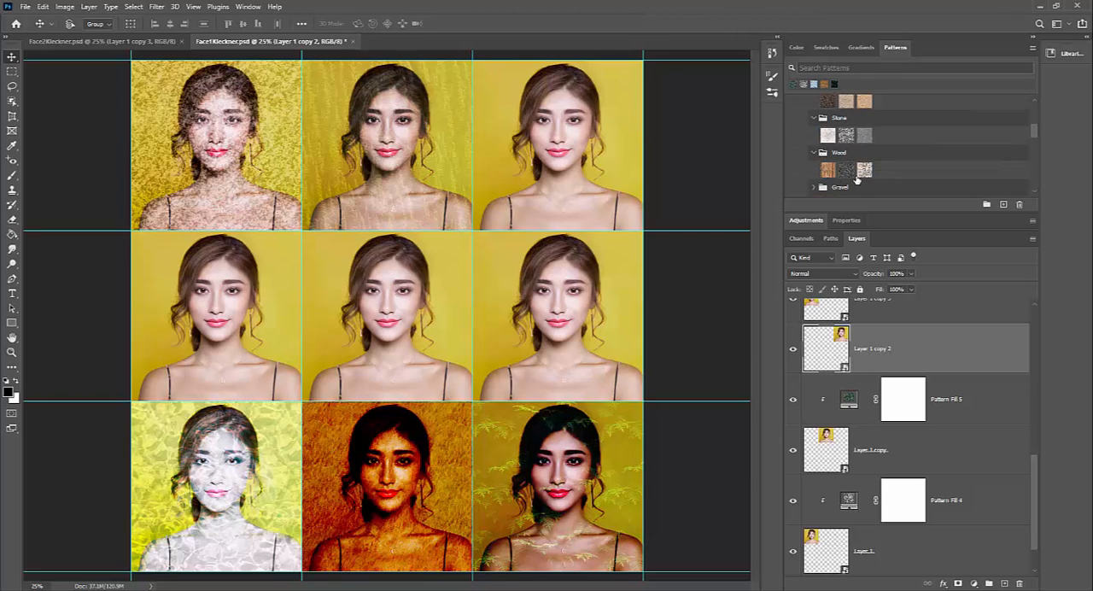
scroll(825, 174, "down", 2)
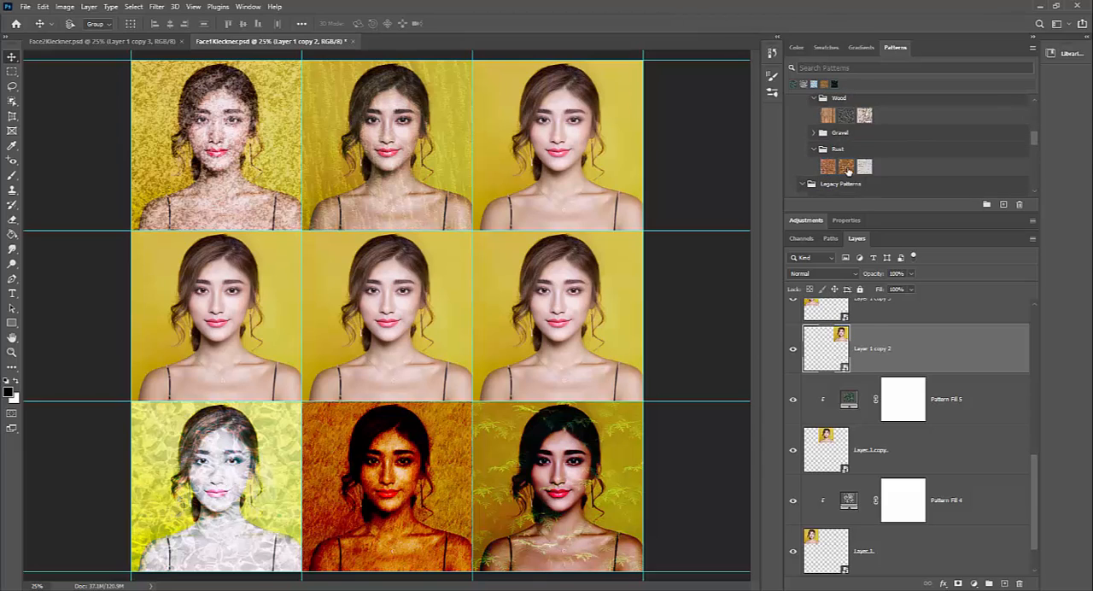
left_click(847, 167)
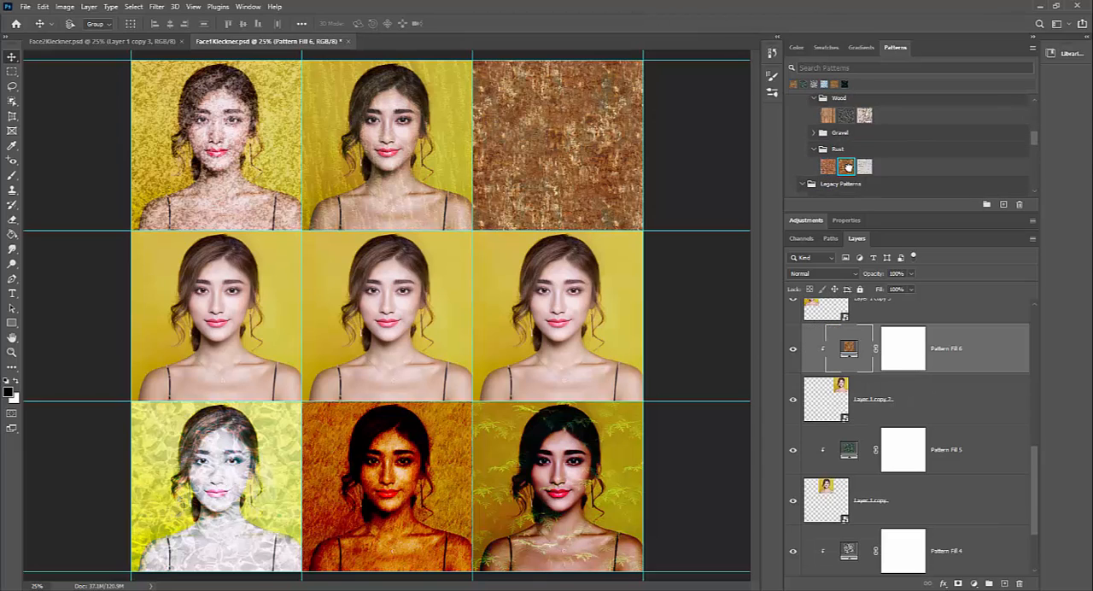
left_click(846, 274)
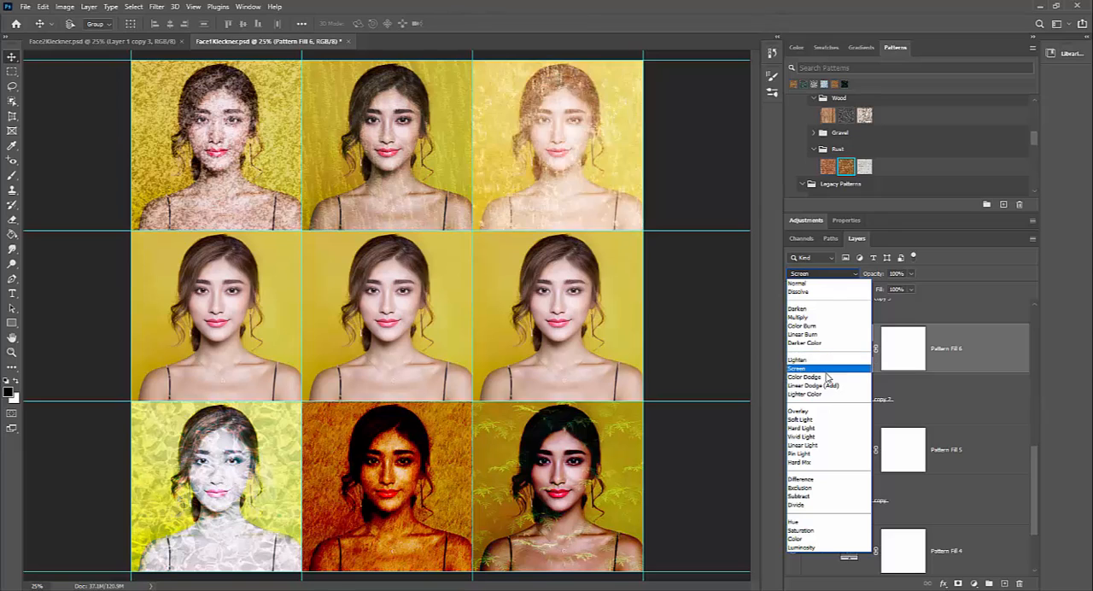
left_click(817, 414)
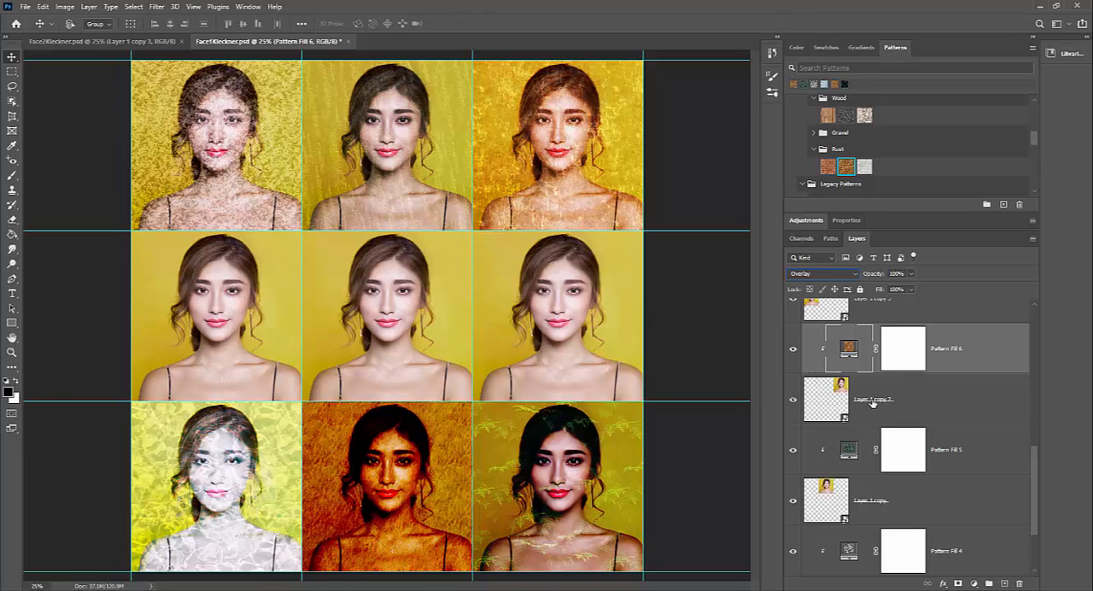
Step: Save the Face1 document, view the Face2 document for comparison and return to Face1
left_click(25, 7)
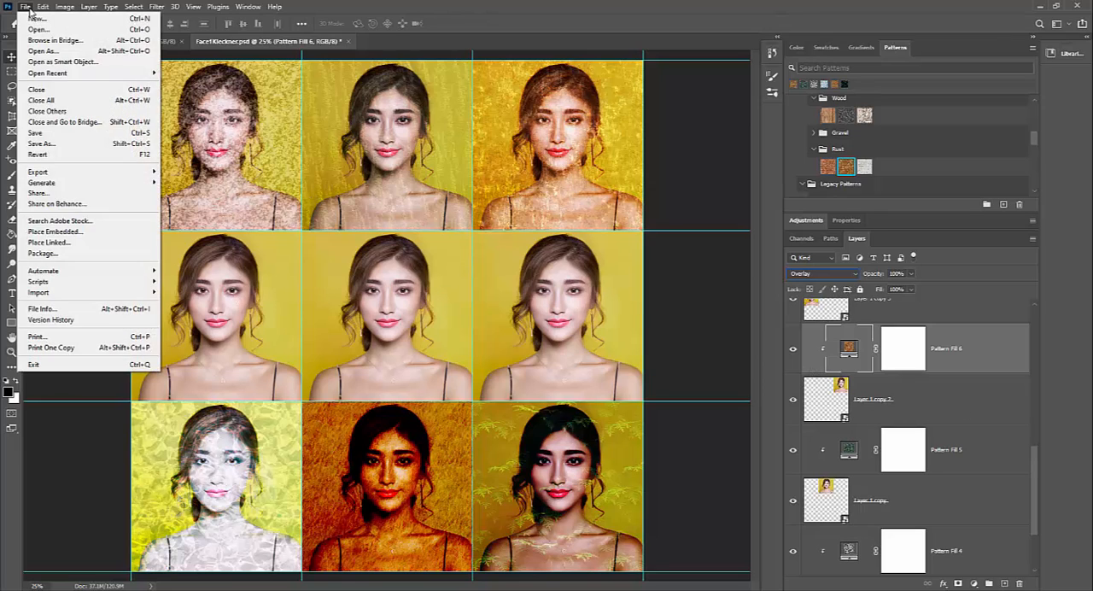
left_click(36, 133)
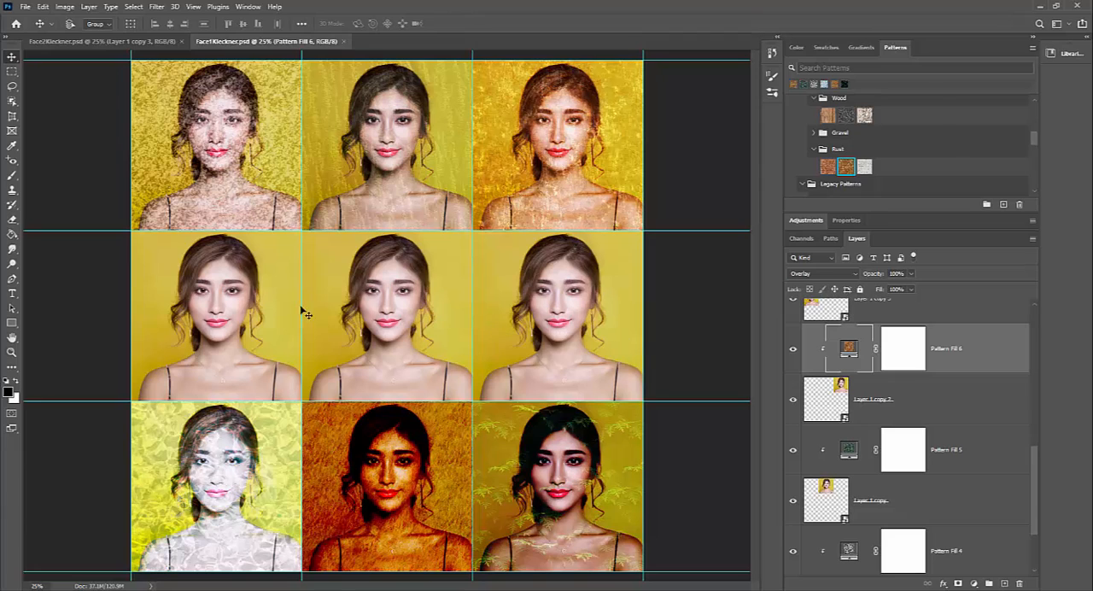
left_click(118, 42)
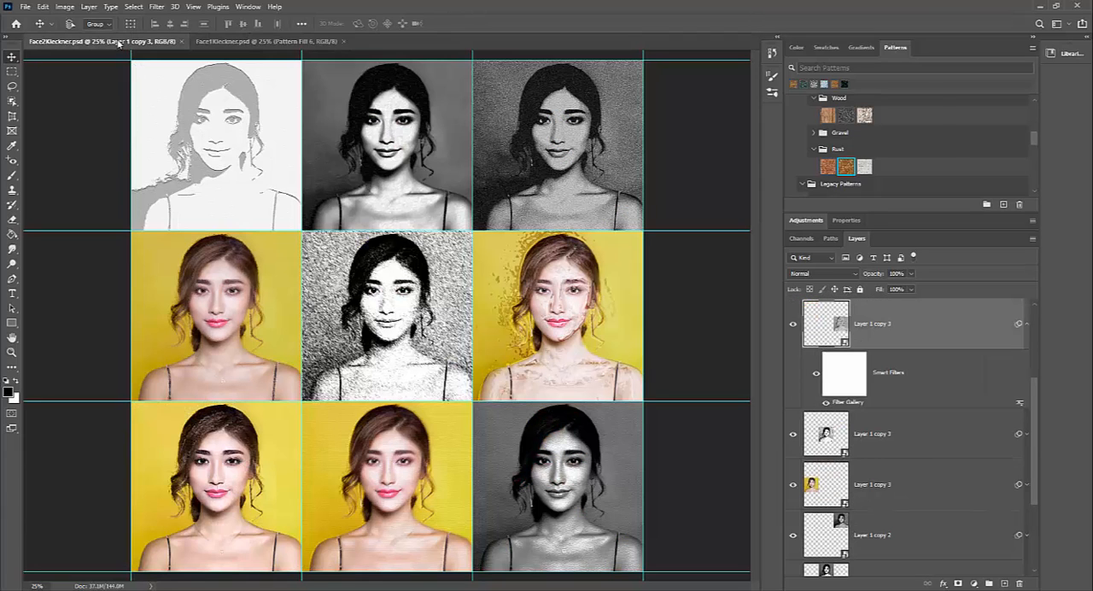
left_click(234, 42)
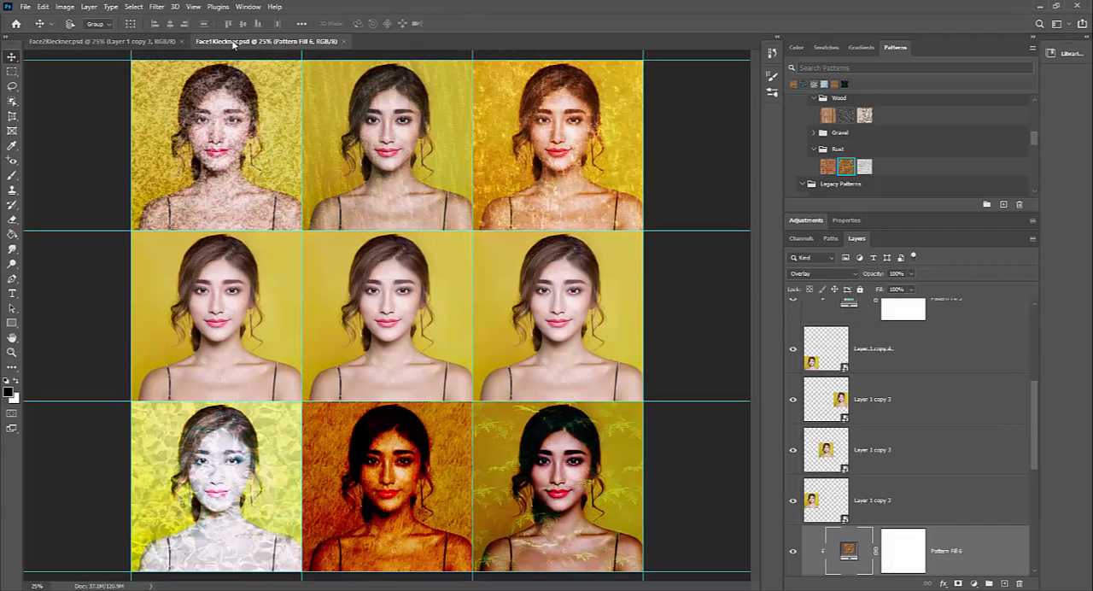